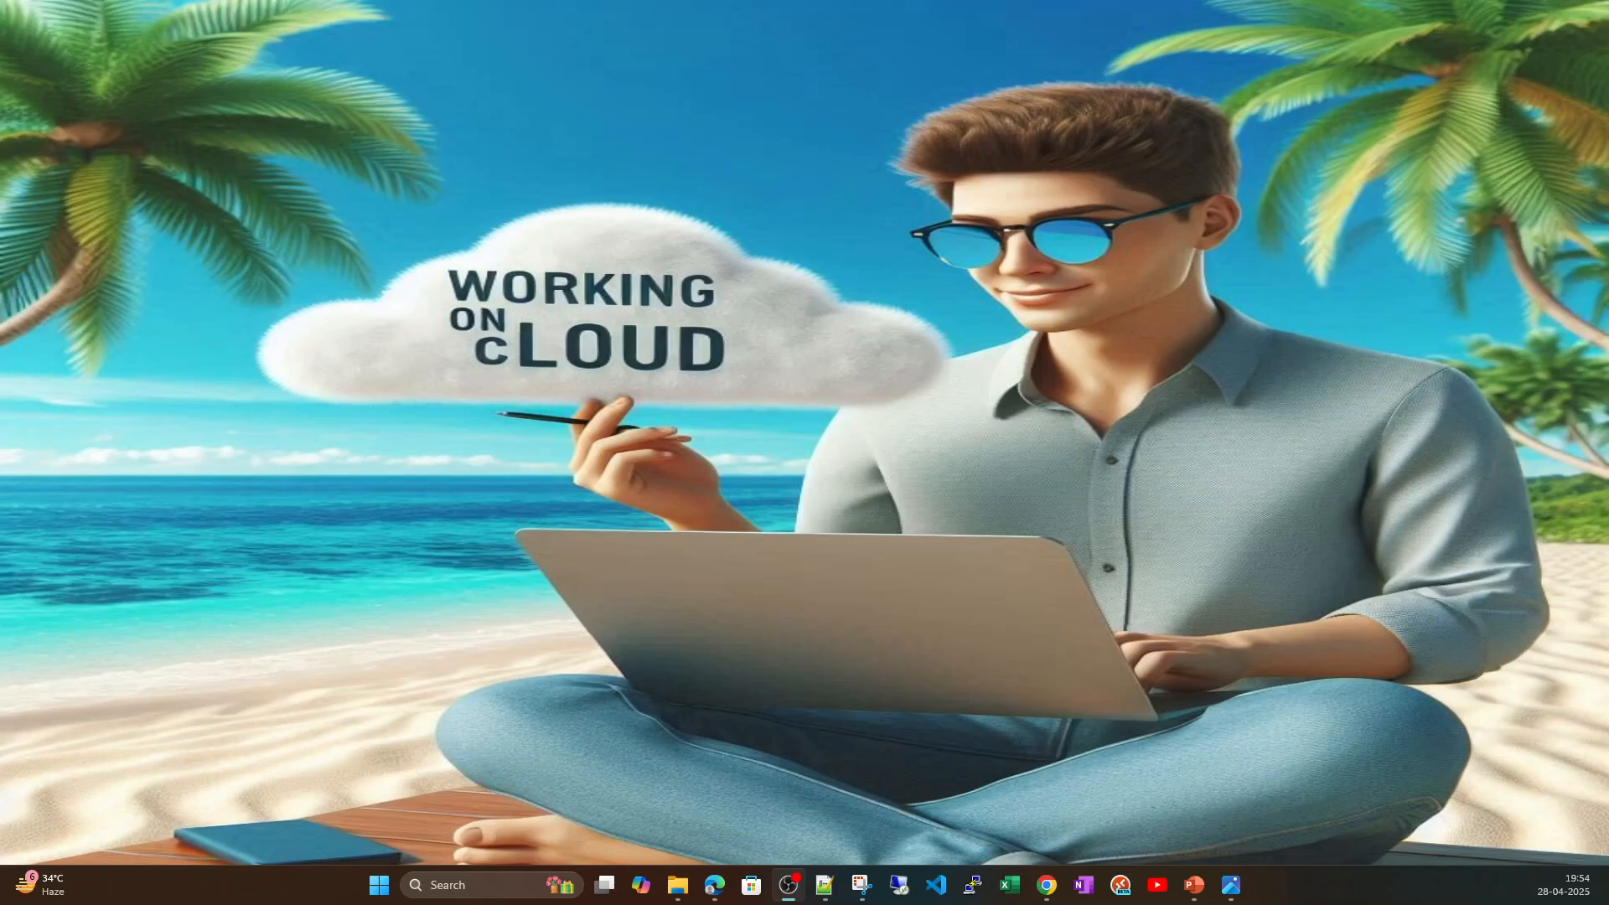
Switch to the Azure portal, open the Subscriptions list and widen the subscription name column to read the full names.
key("alt+Tab")
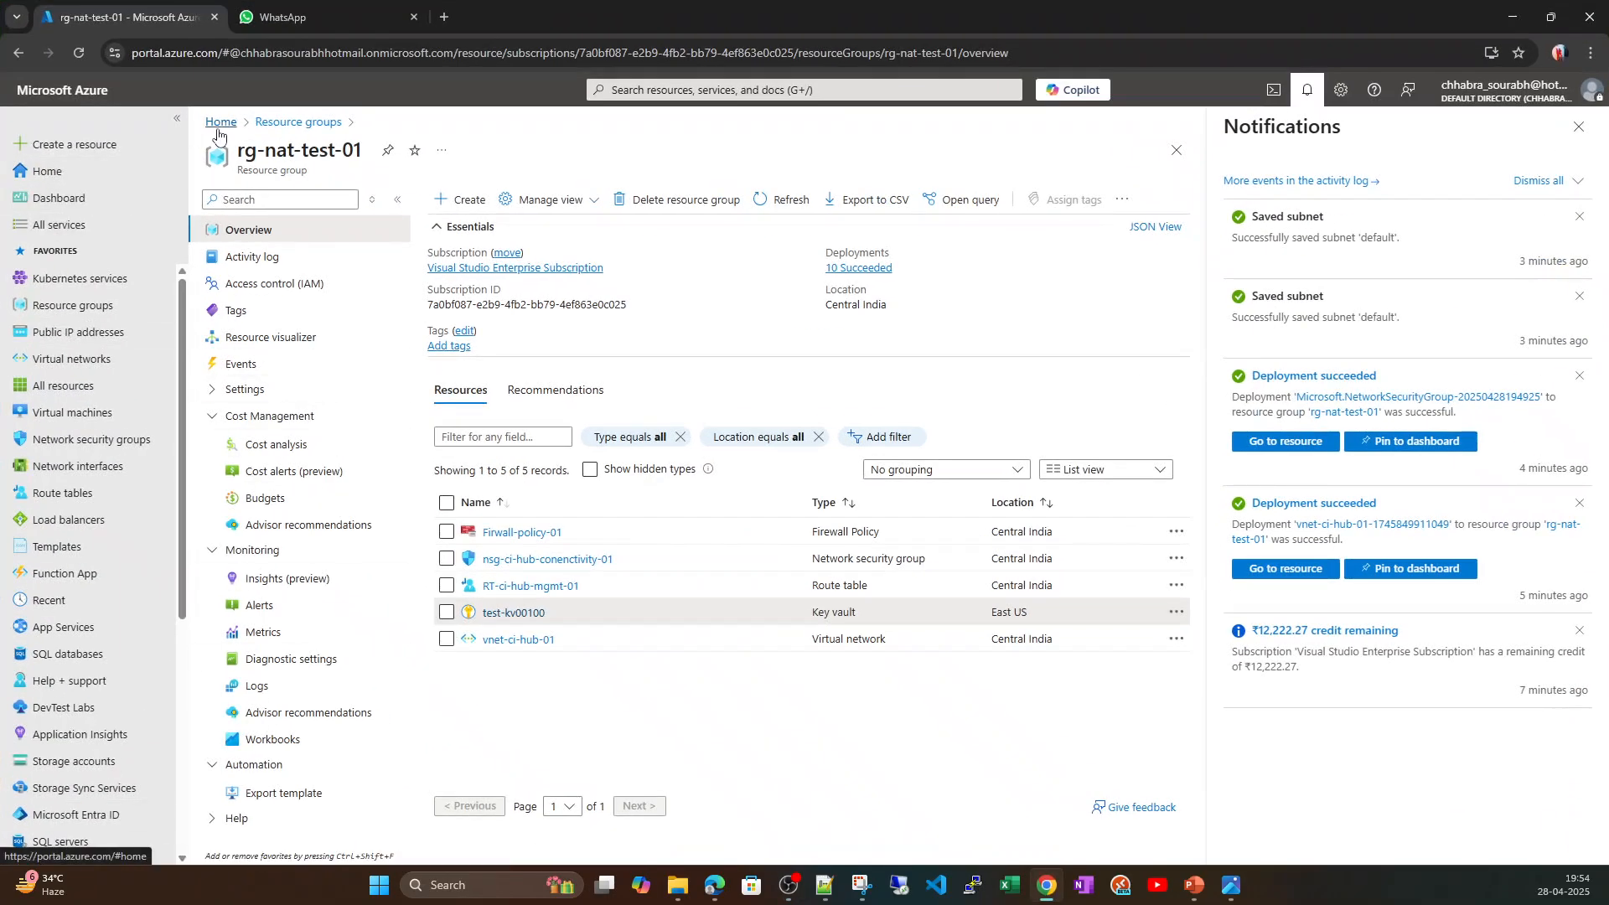
left_click(220, 122)
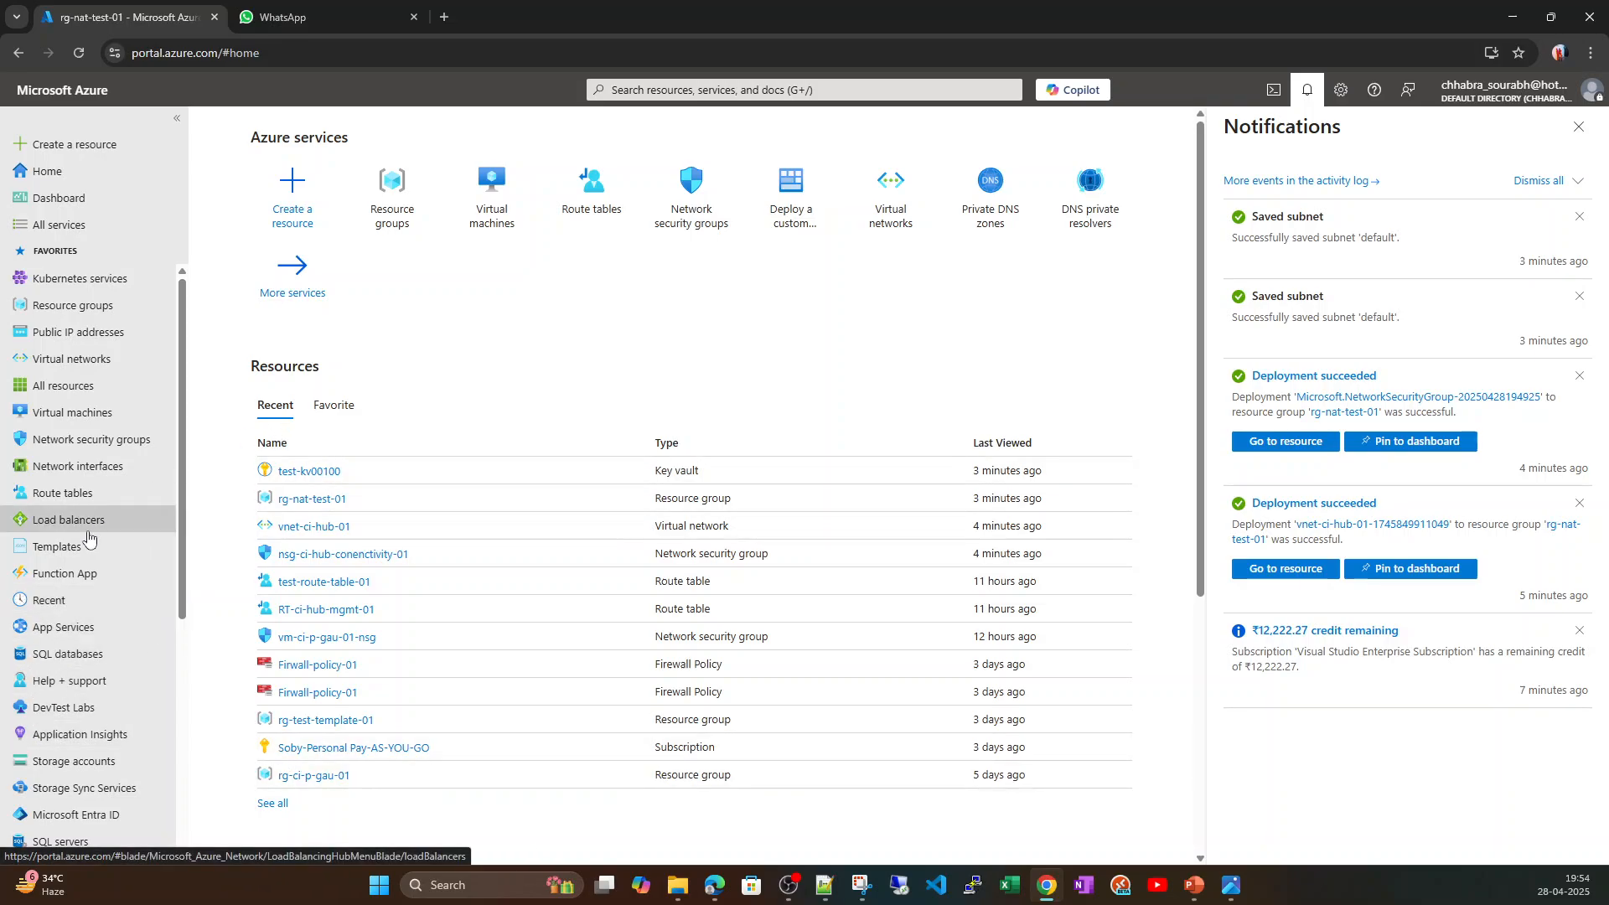
scroll(87, 537, "down", 5)
left_click(67, 621)
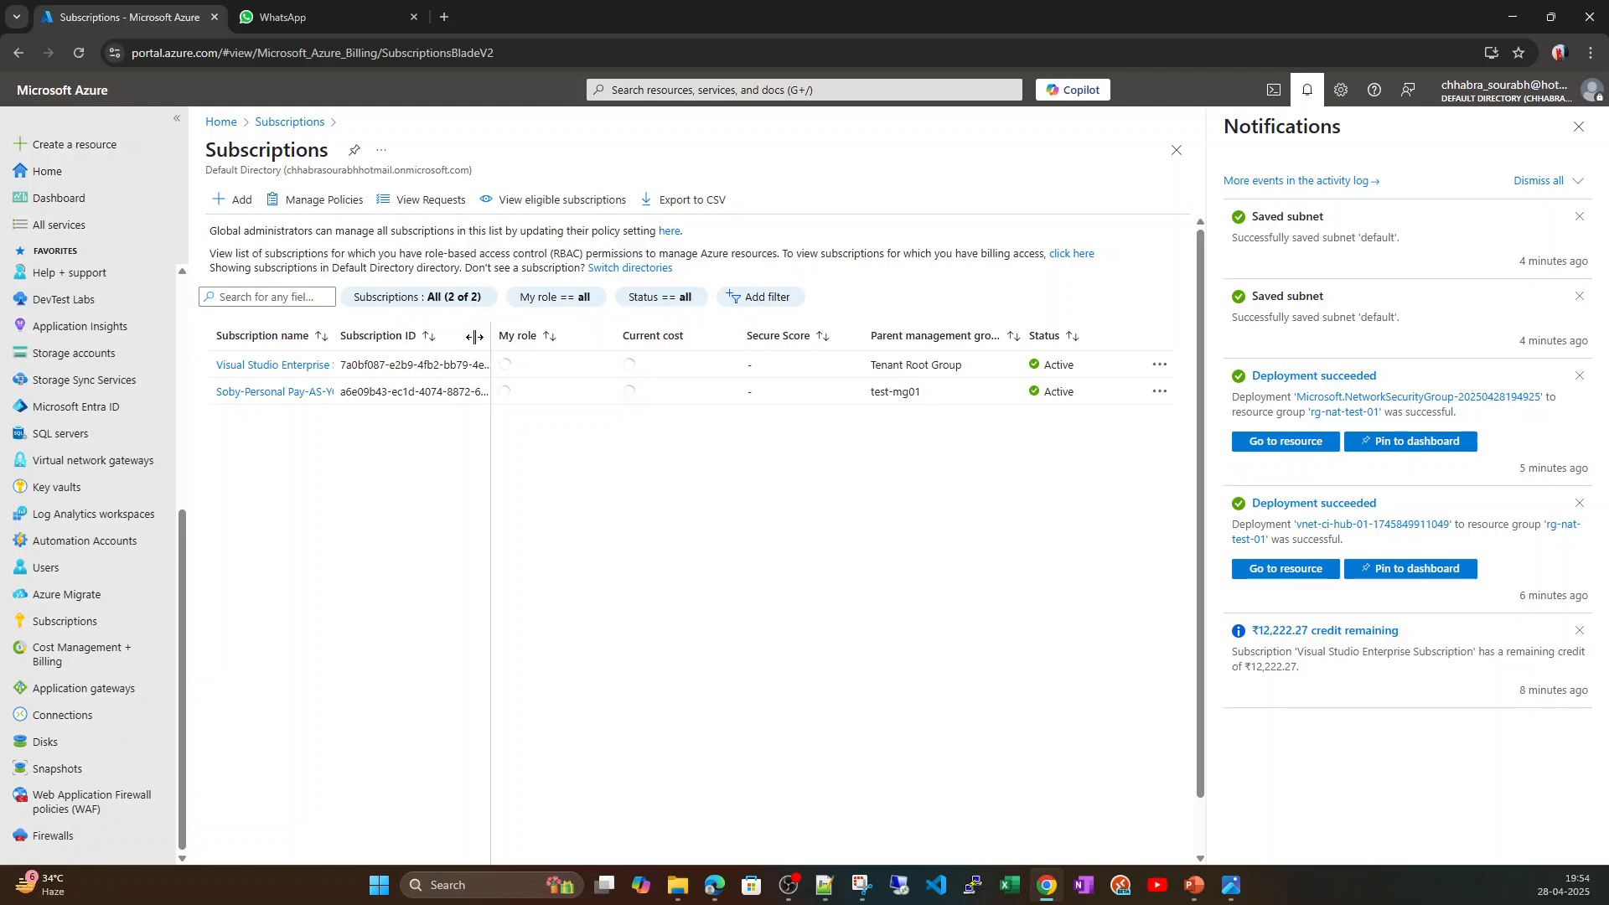
left_click_drag(475, 336, 452, 336)
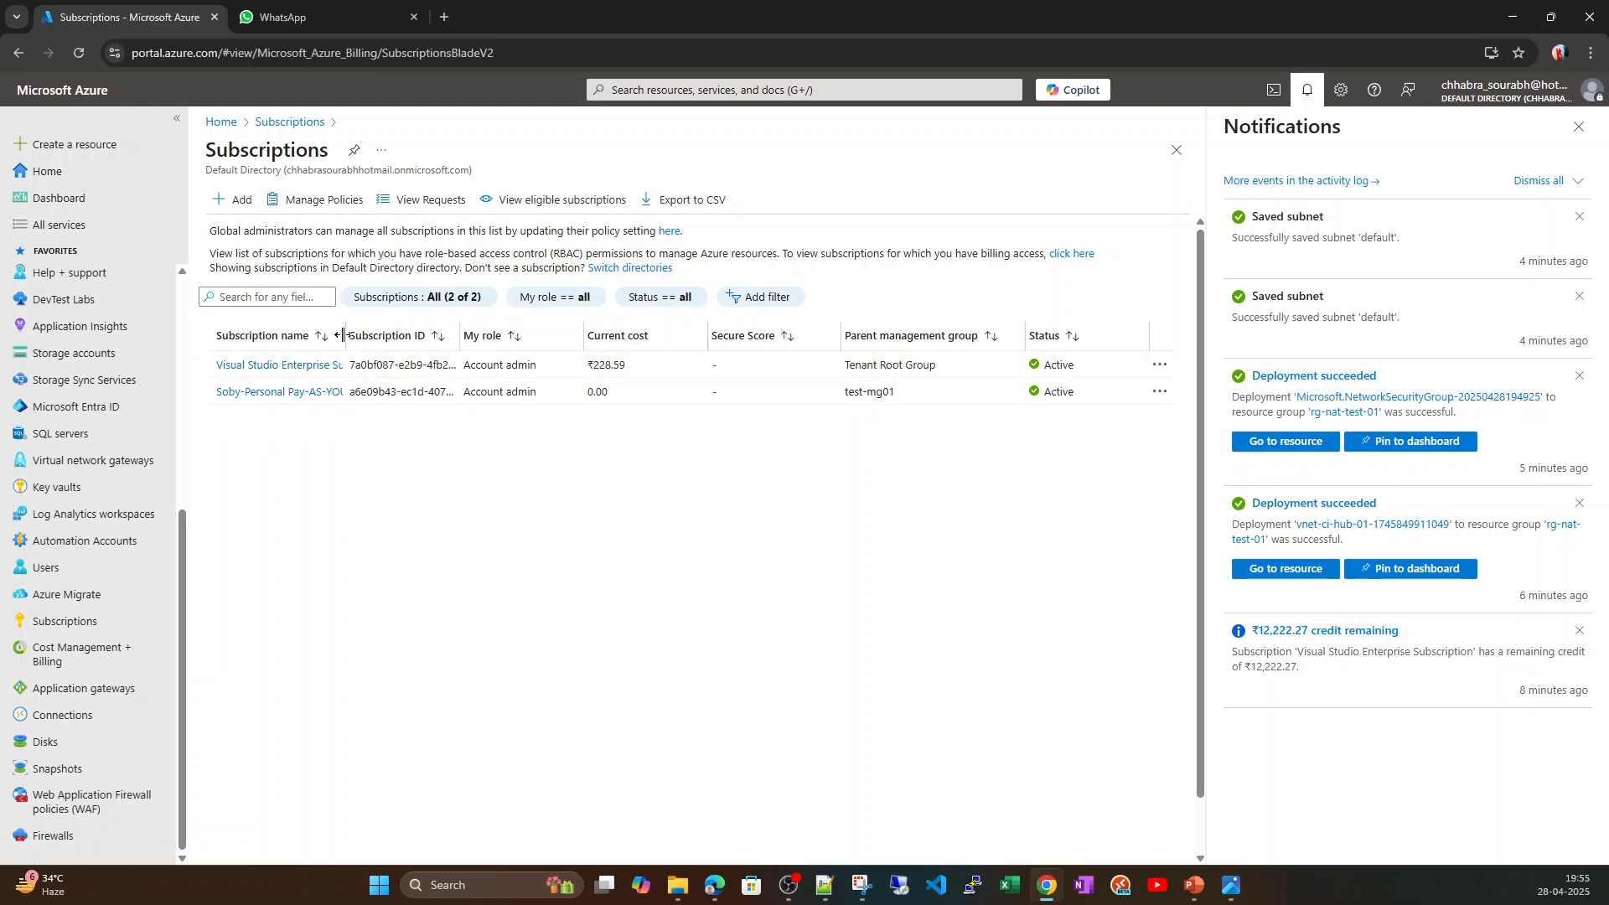
left_click_drag(344, 336, 376, 334)
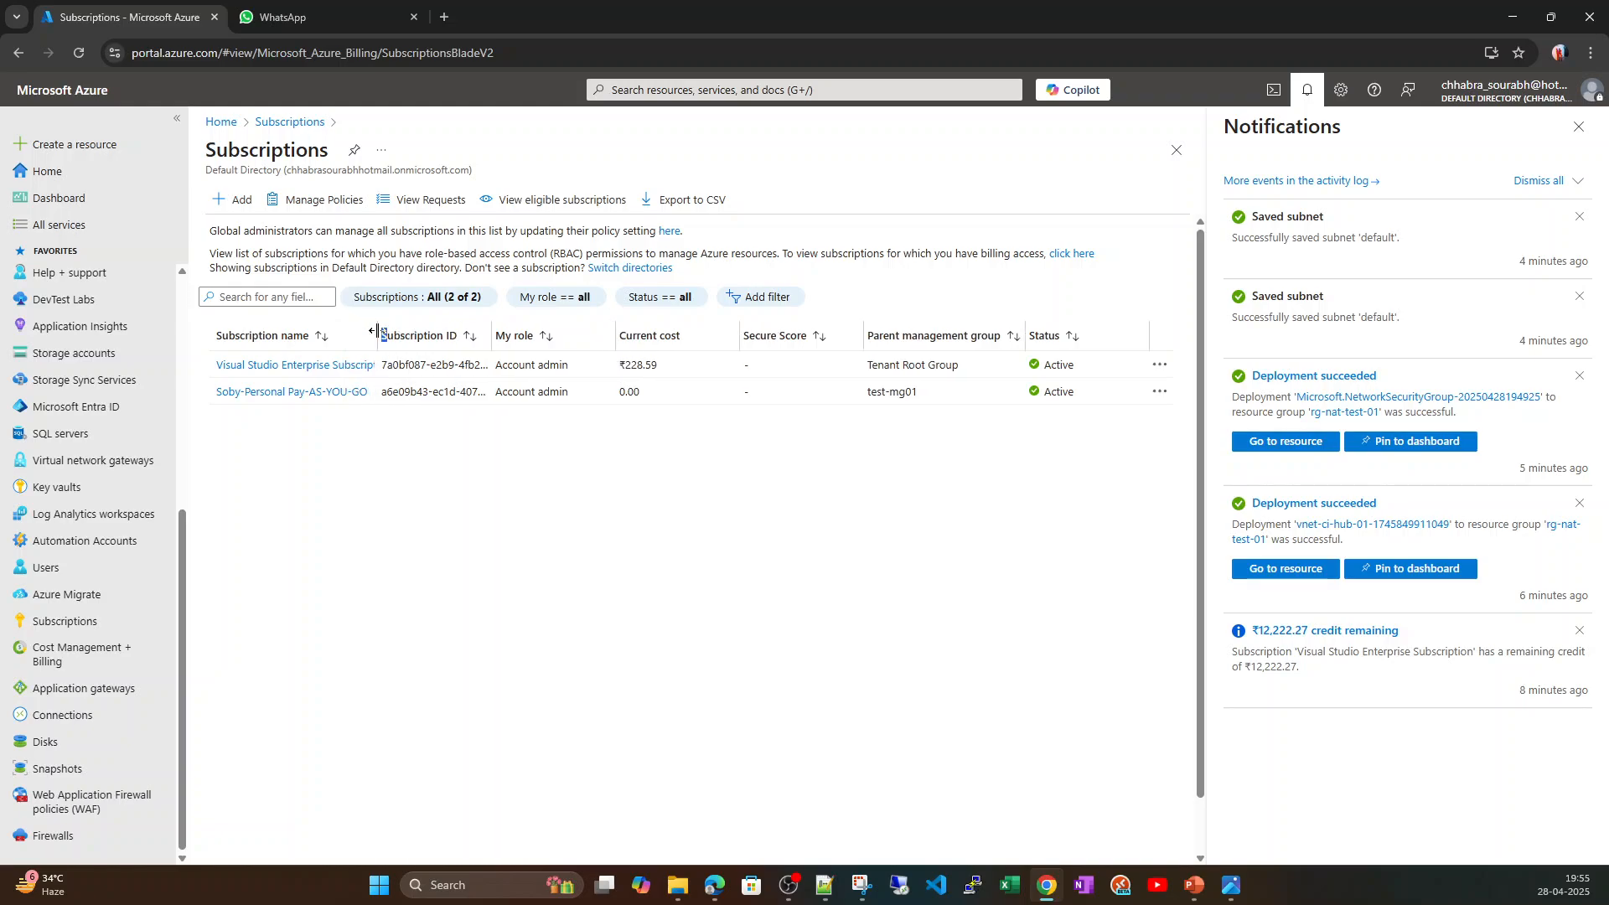
Open the resource group rg-nat-test-01 from the list of resource groups and close the notifications pane.
left_click(59, 180)
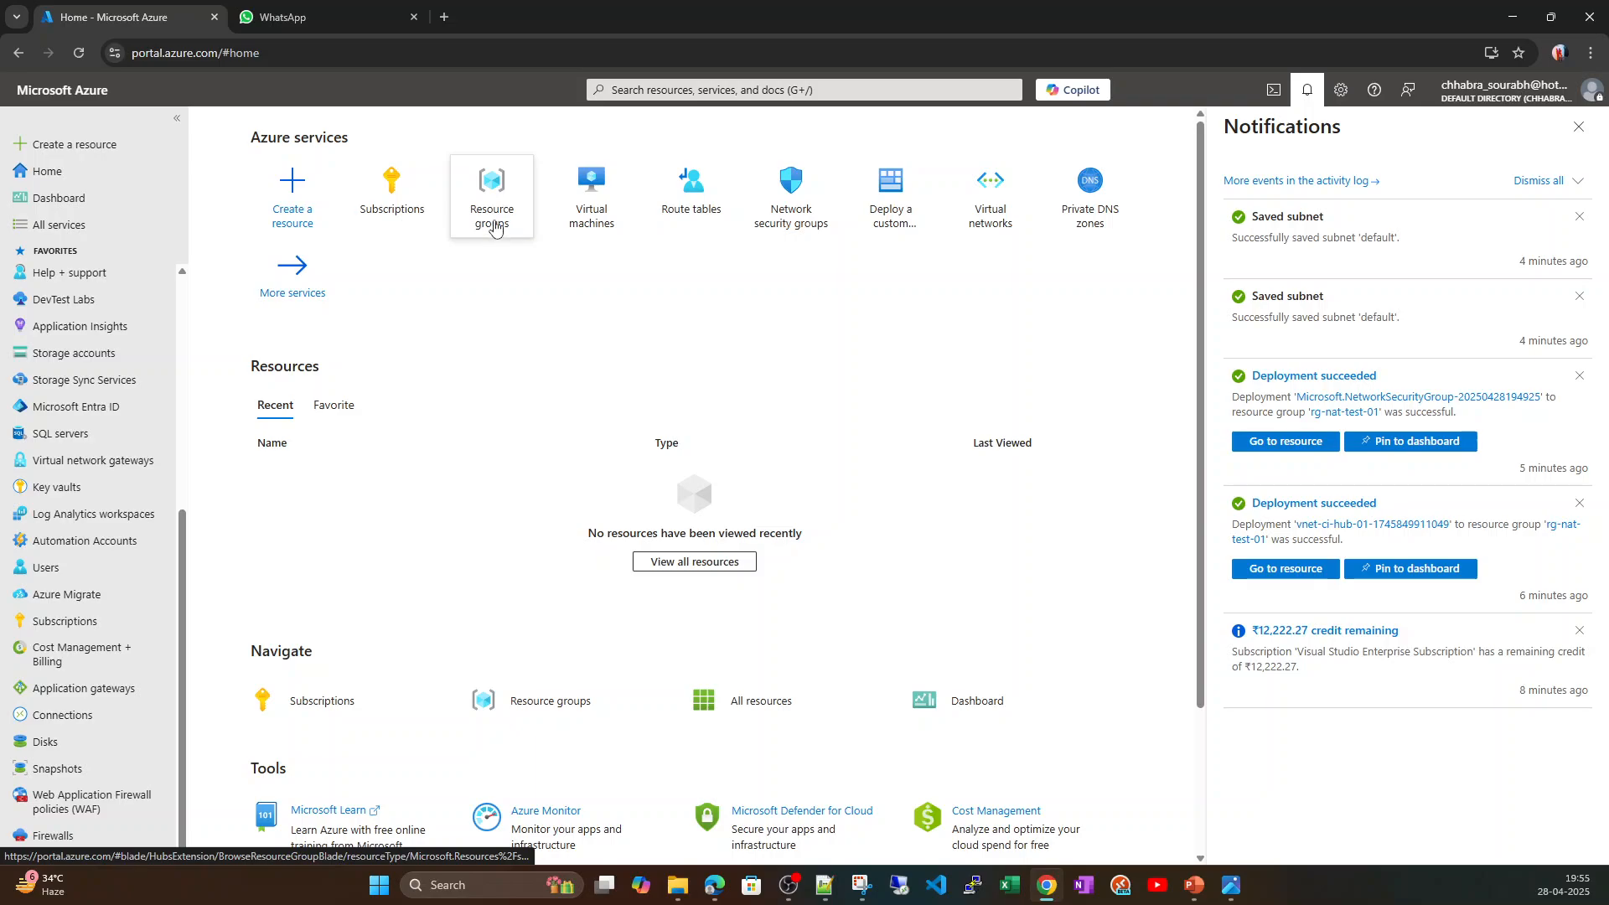
left_click(495, 226)
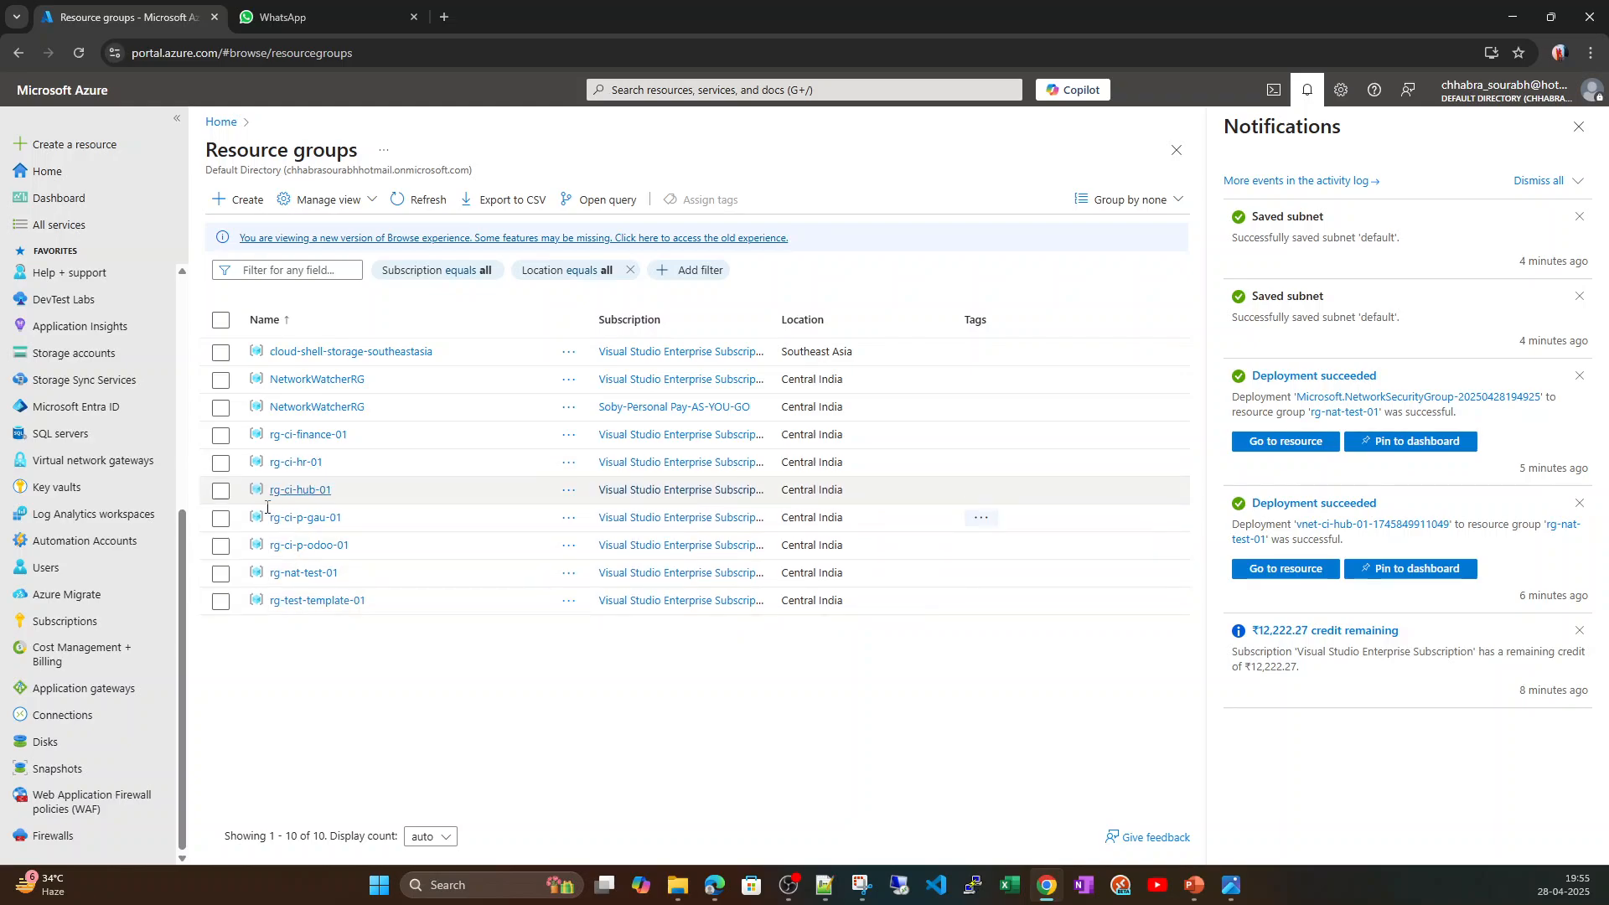
left_click(300, 575)
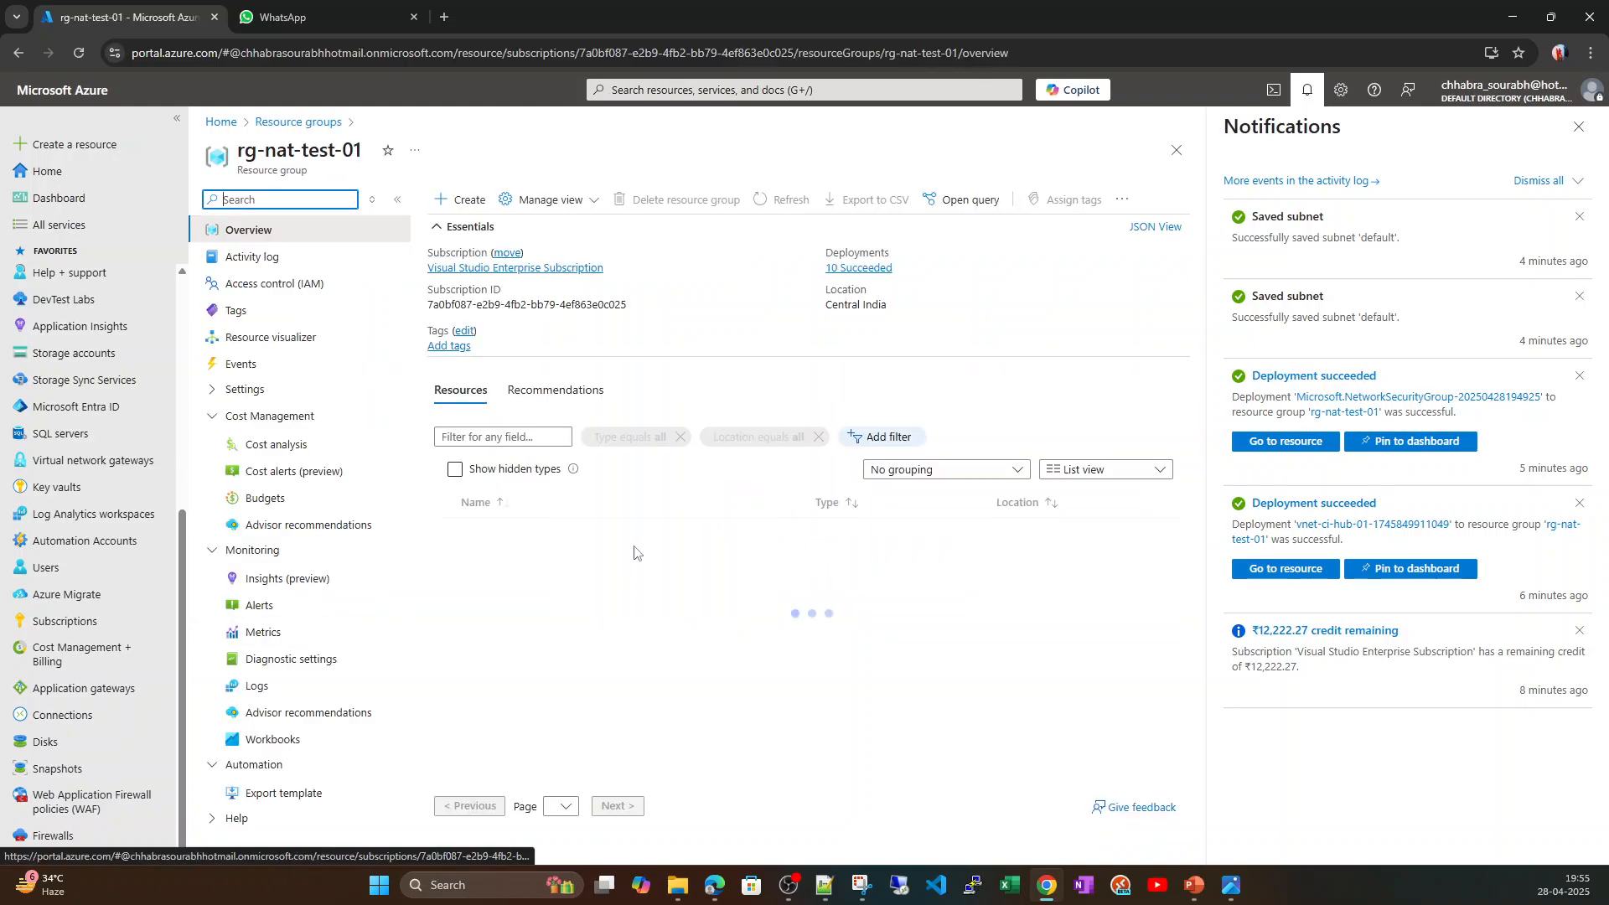
left_click(1580, 128)
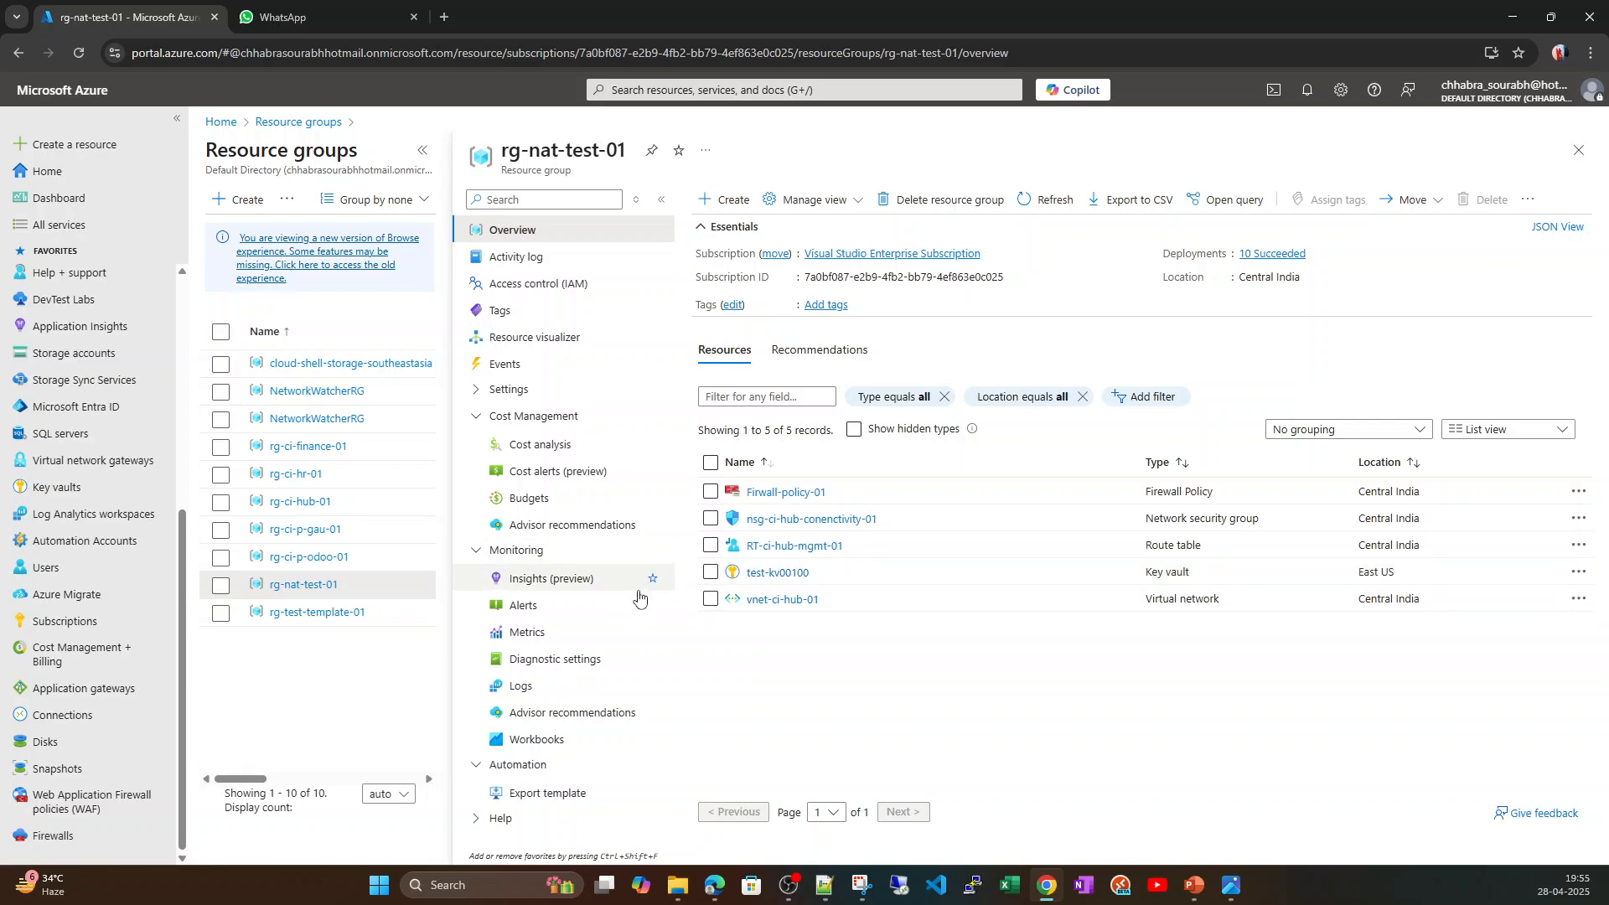
View the subnets of vnet-ci-hub-01 and widen the security group column to read the full name.
left_click(774, 601)
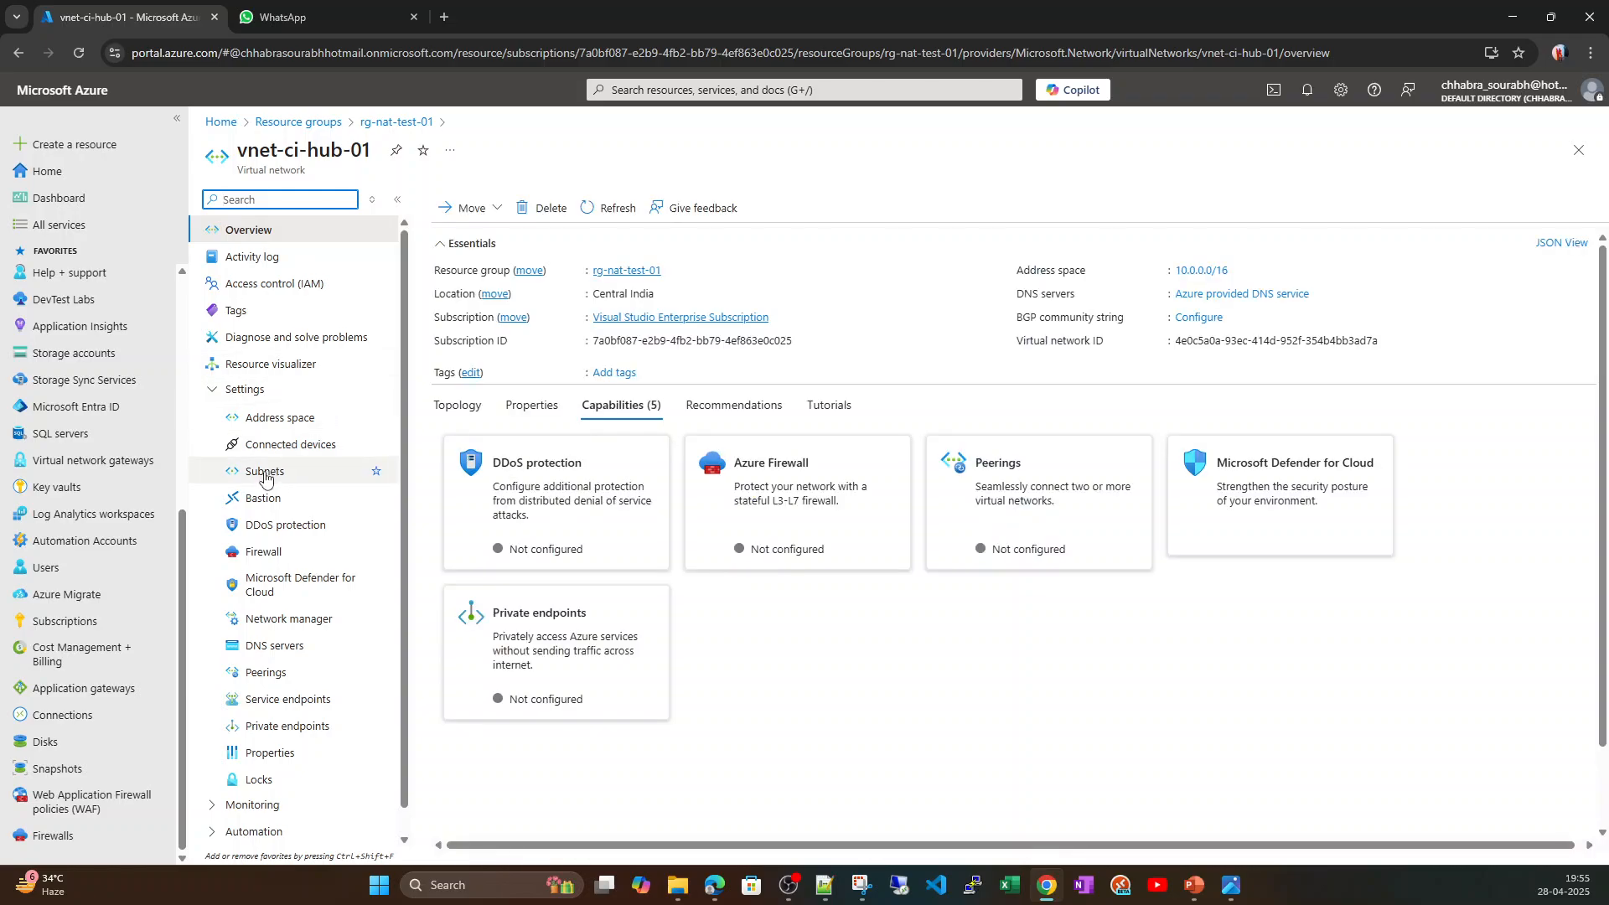
left_click(265, 474)
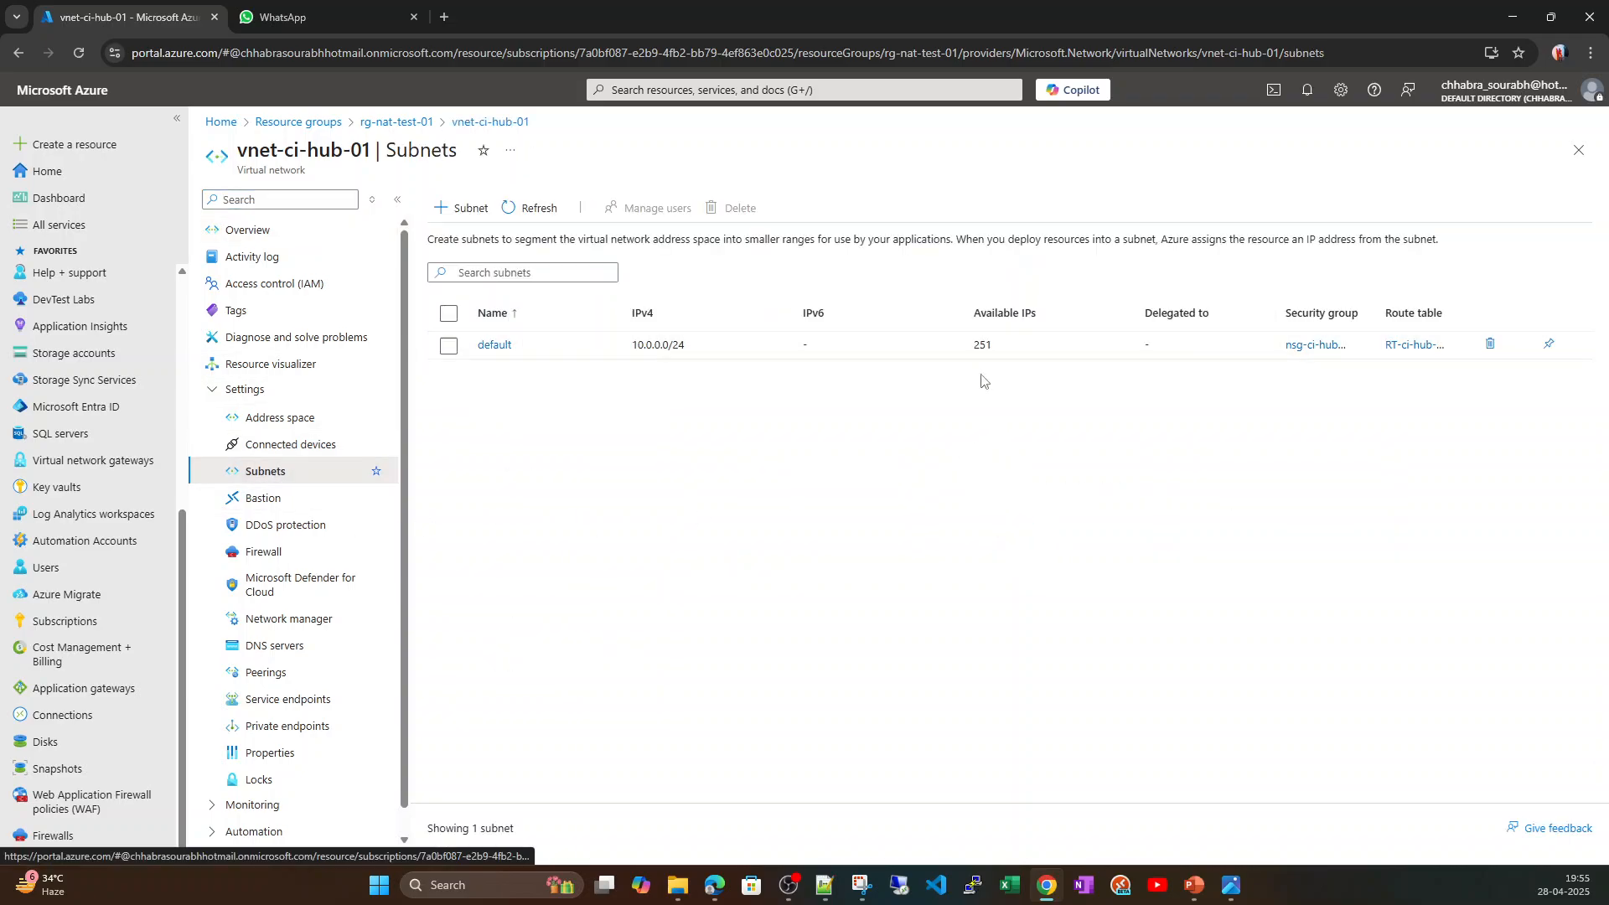
left_click_drag(1274, 313, 1234, 315)
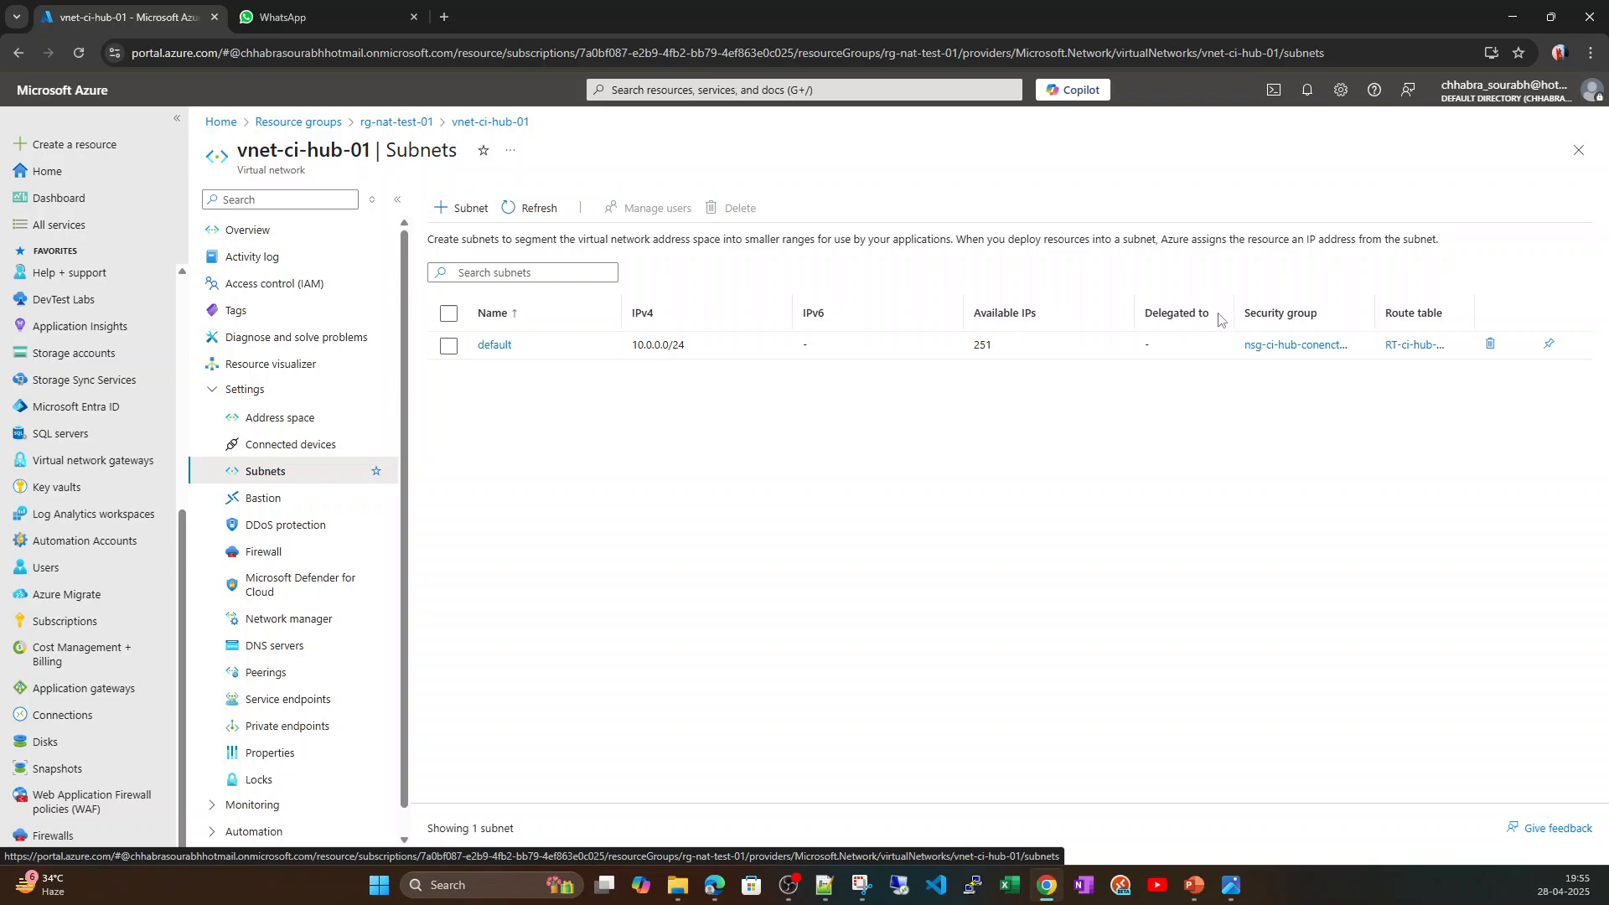
left_click_drag(1375, 313, 1410, 317)
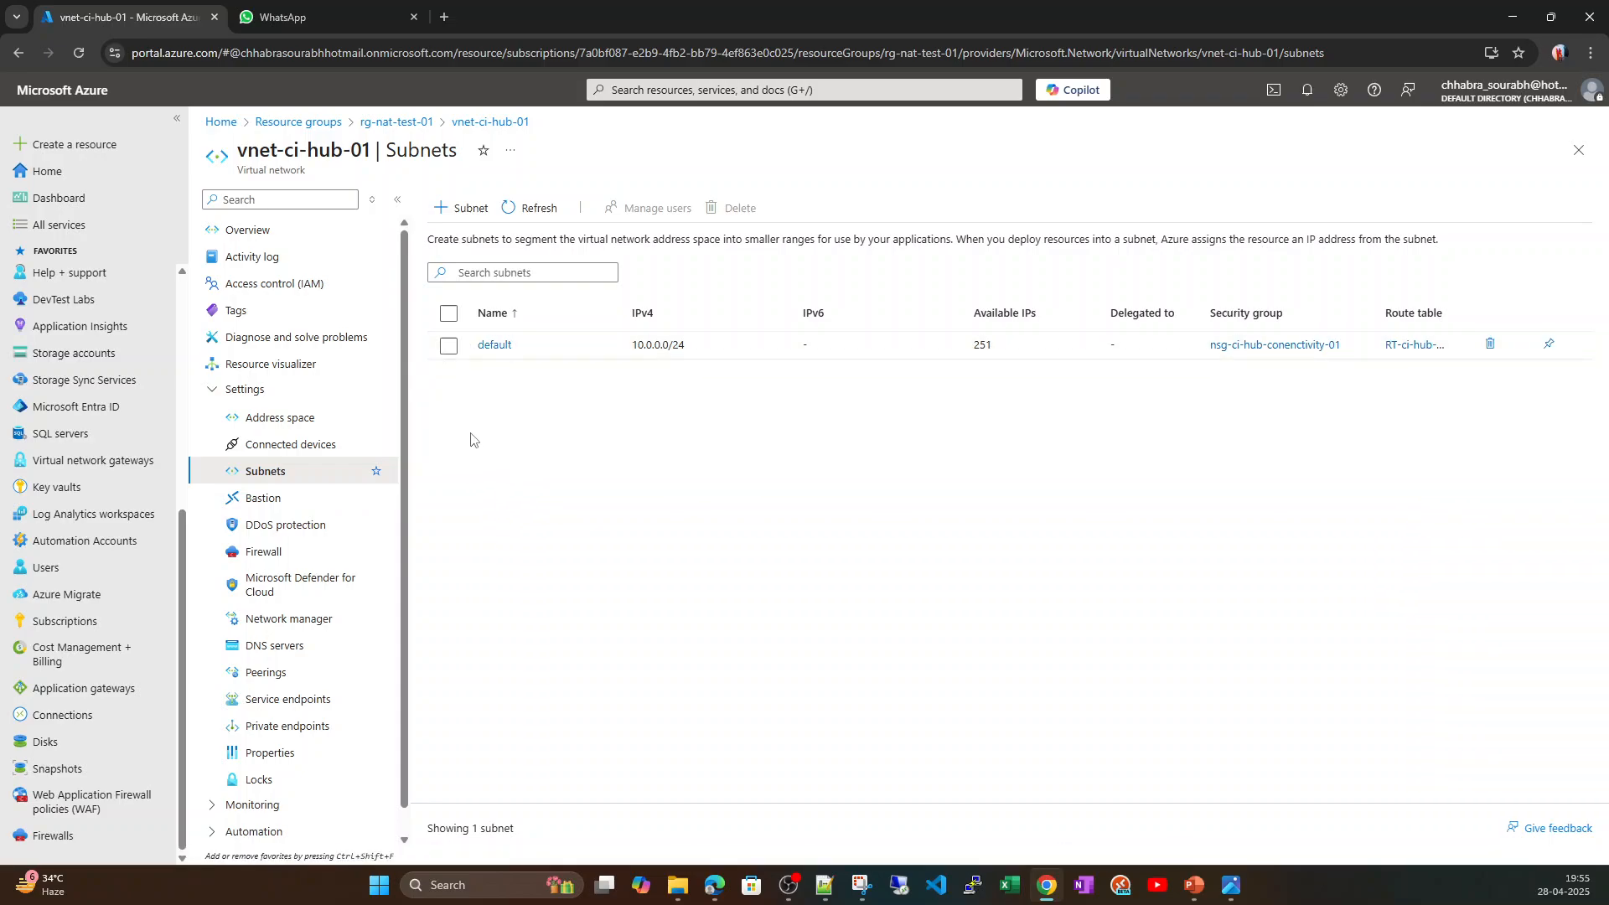
Export the rg-nat-test-01 resource group as an ARM template with parameters, download it and open the downloaded zip.
left_click(387, 122)
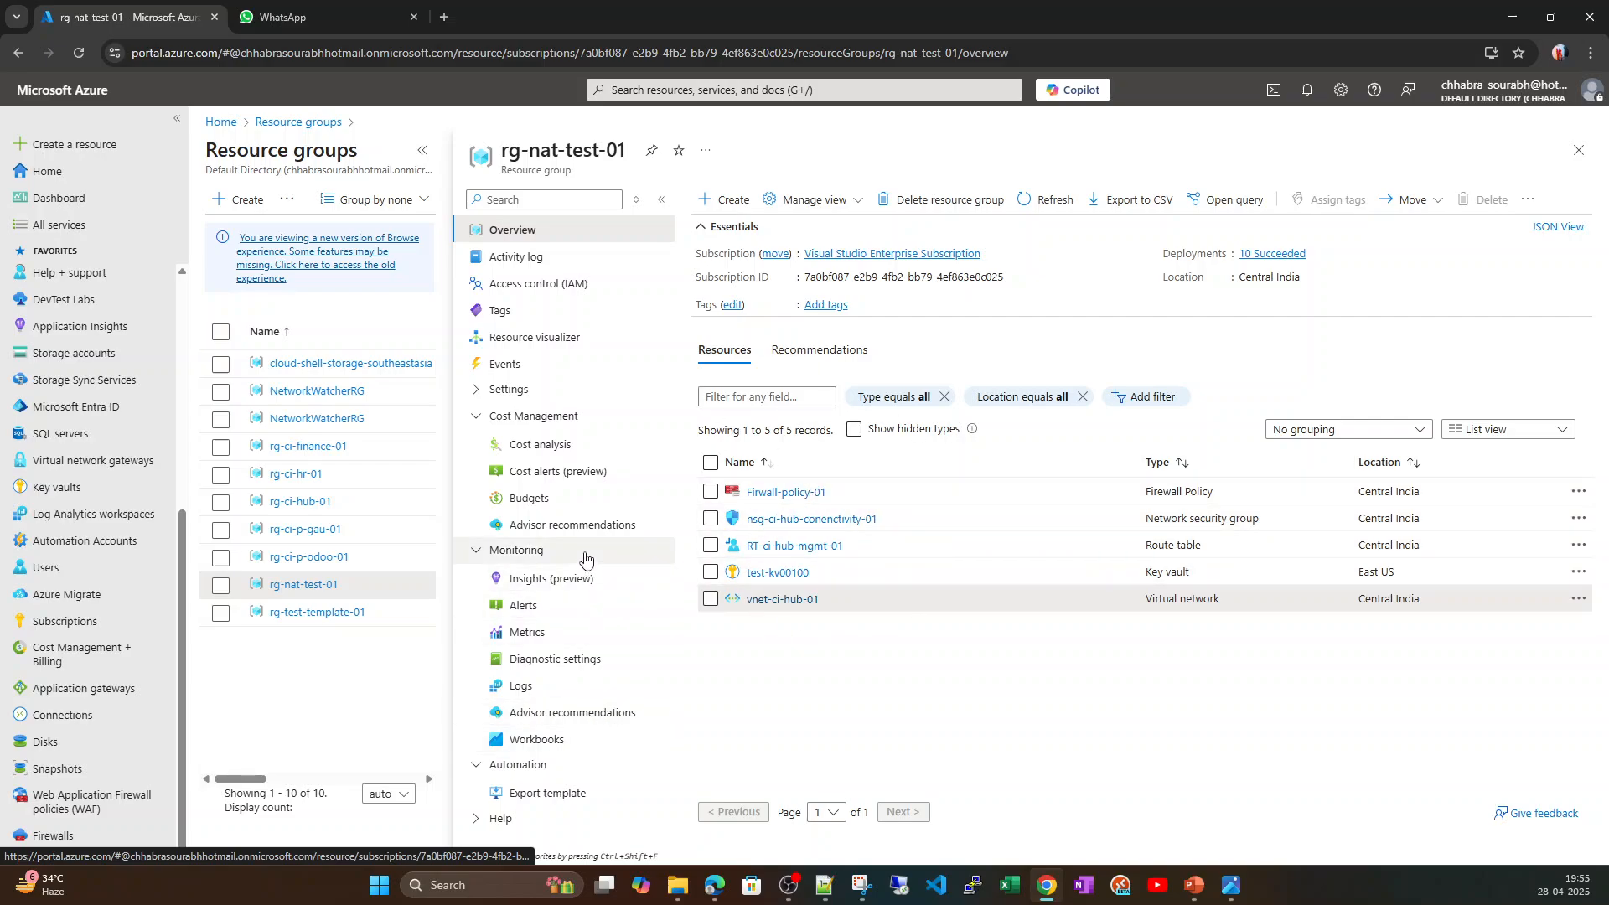
left_click(527, 796)
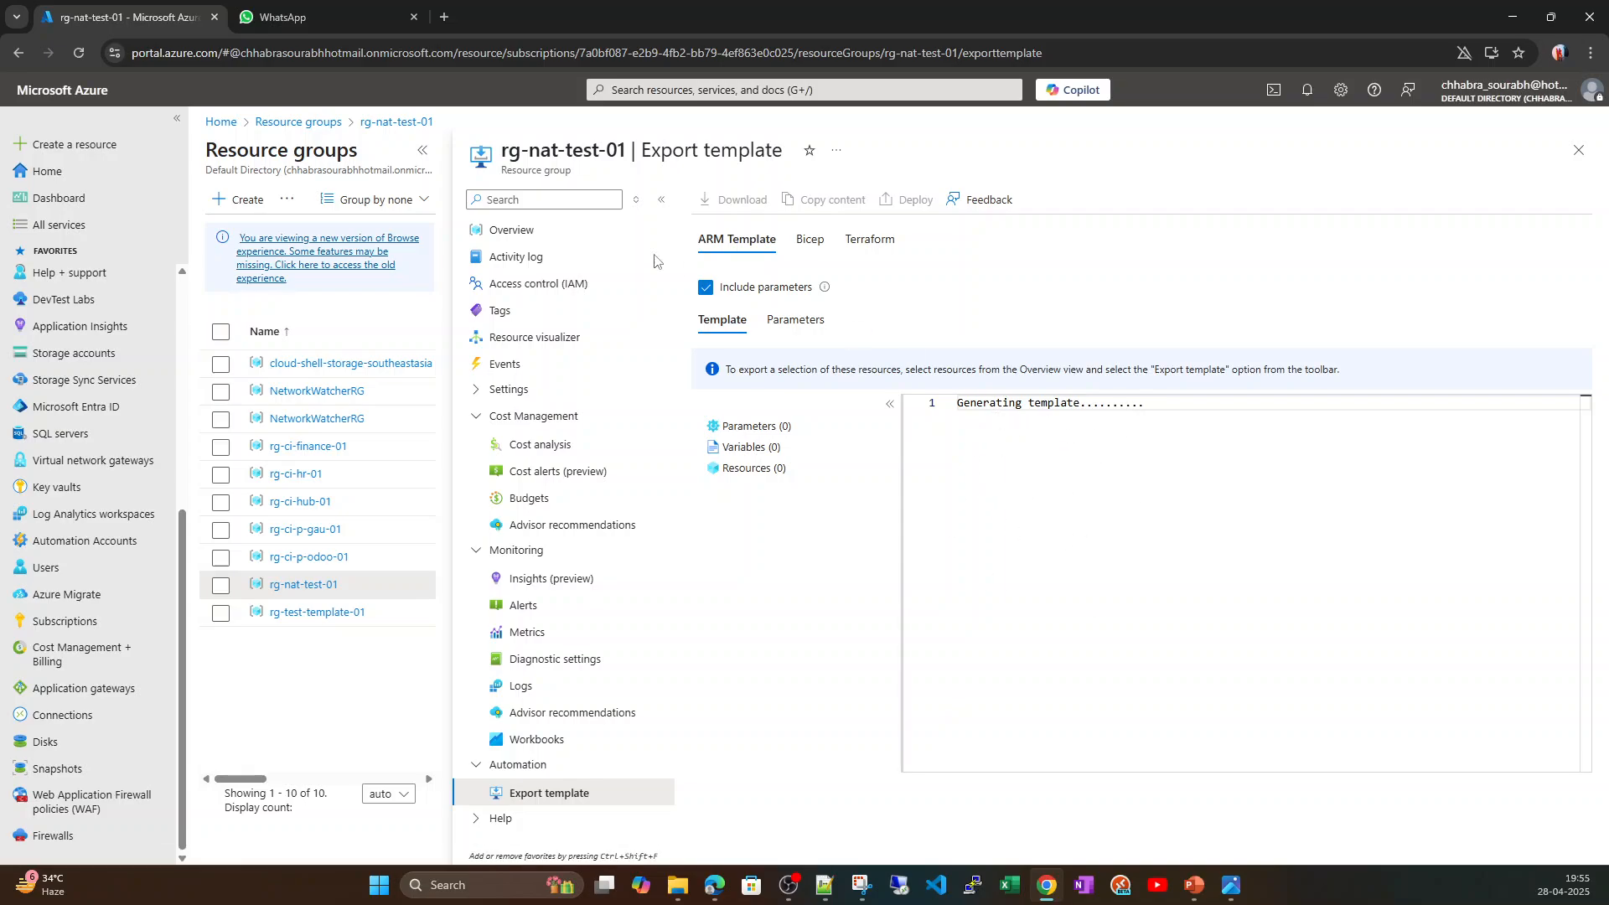
left_click(423, 150)
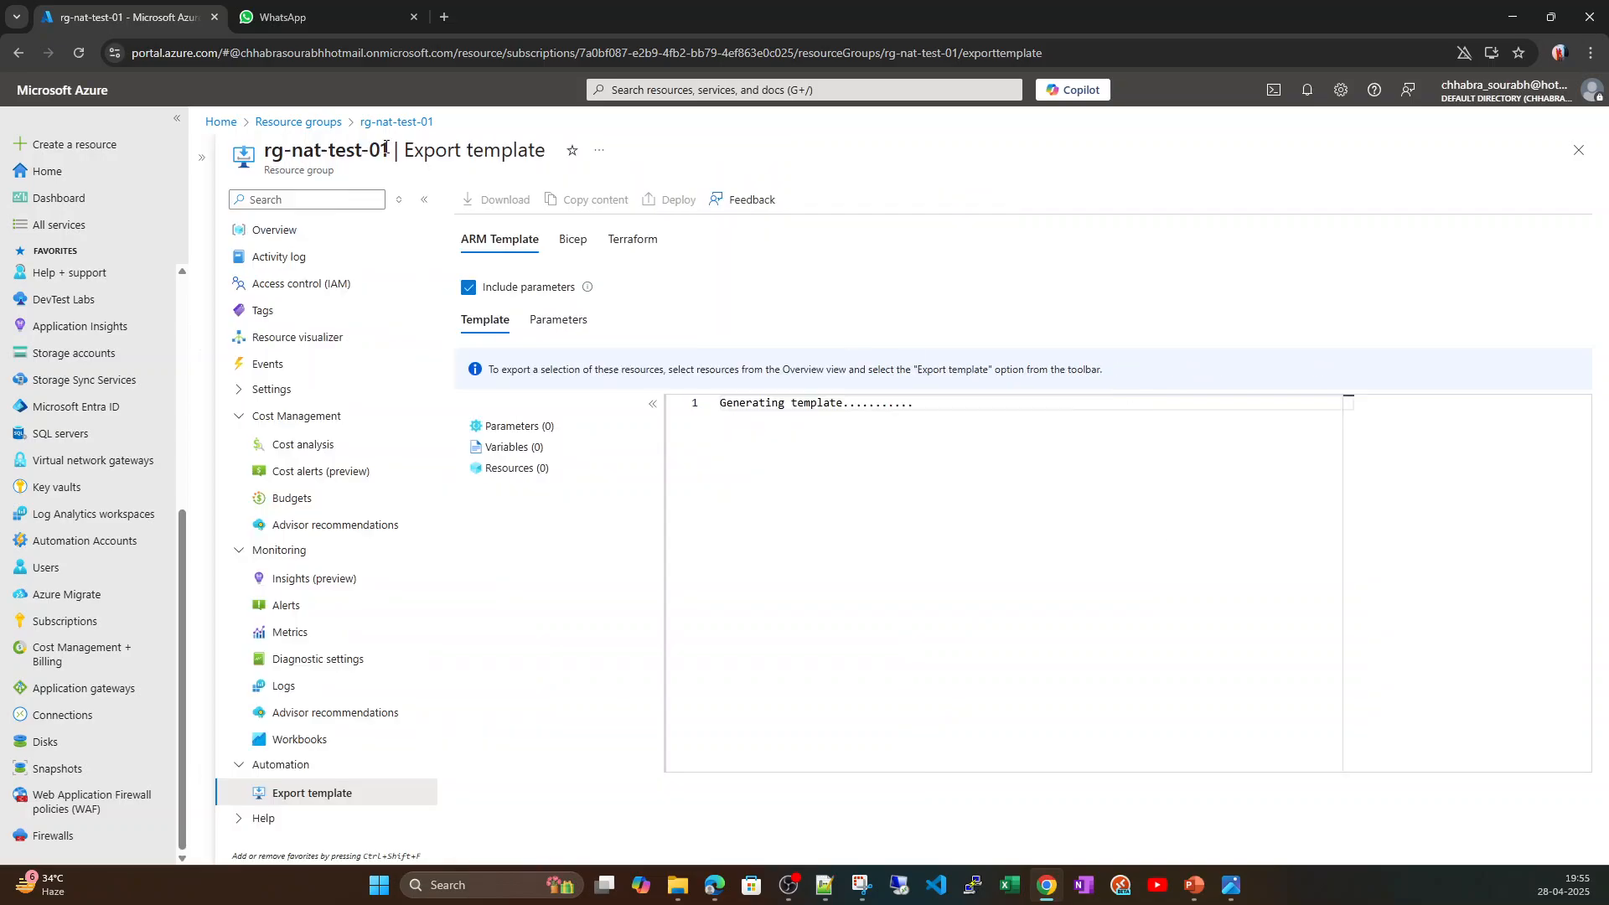
left_click(177, 118)
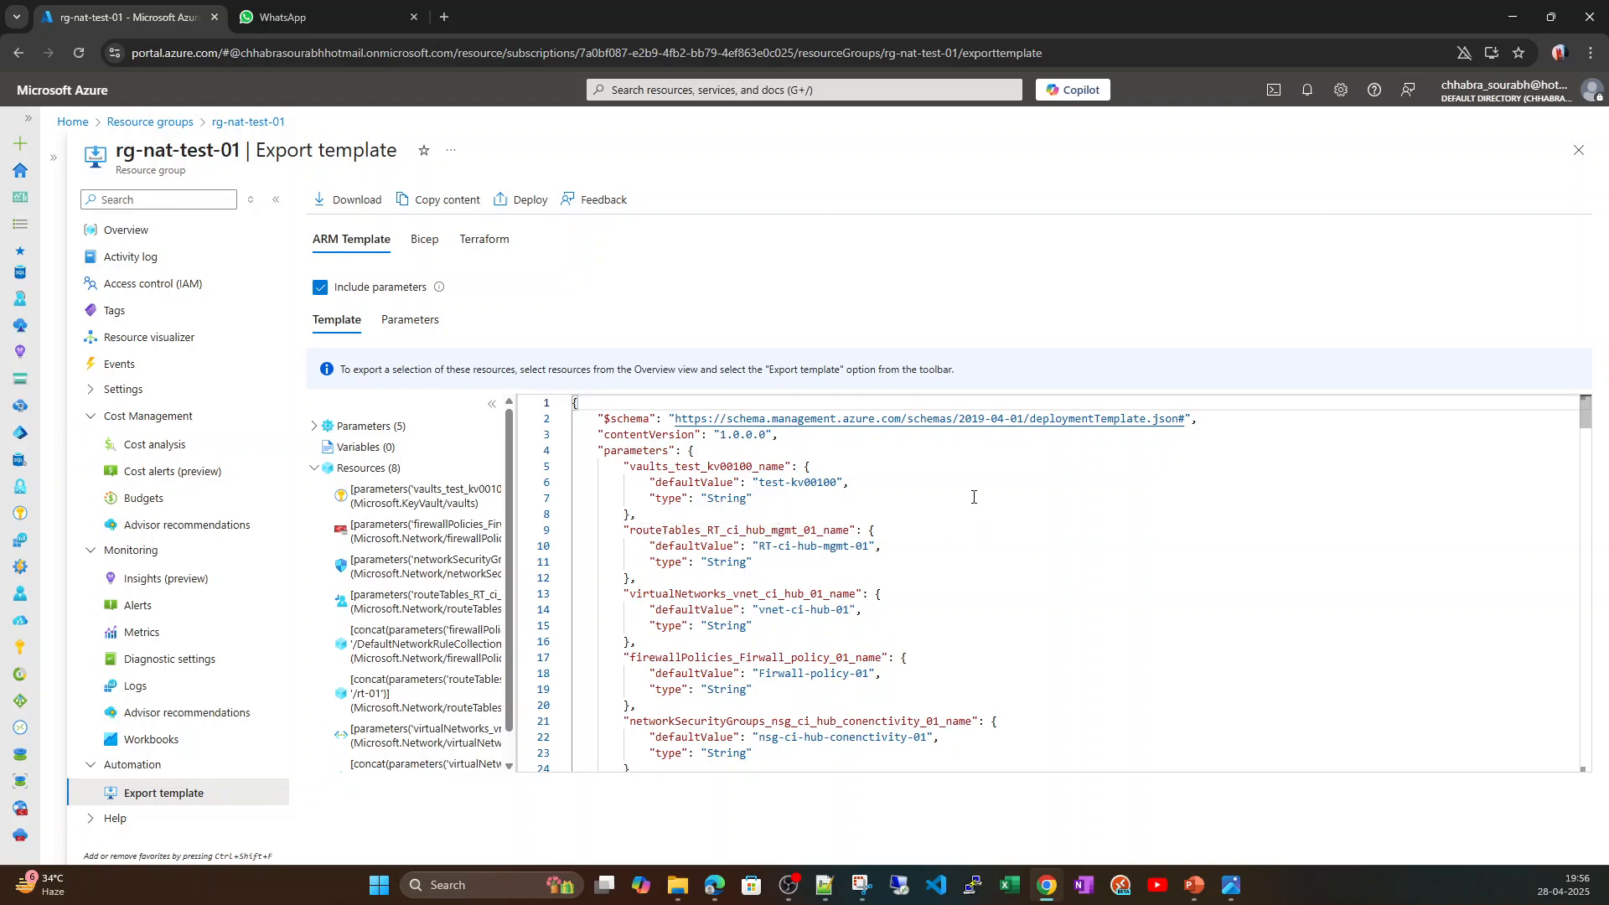
left_click(358, 201)
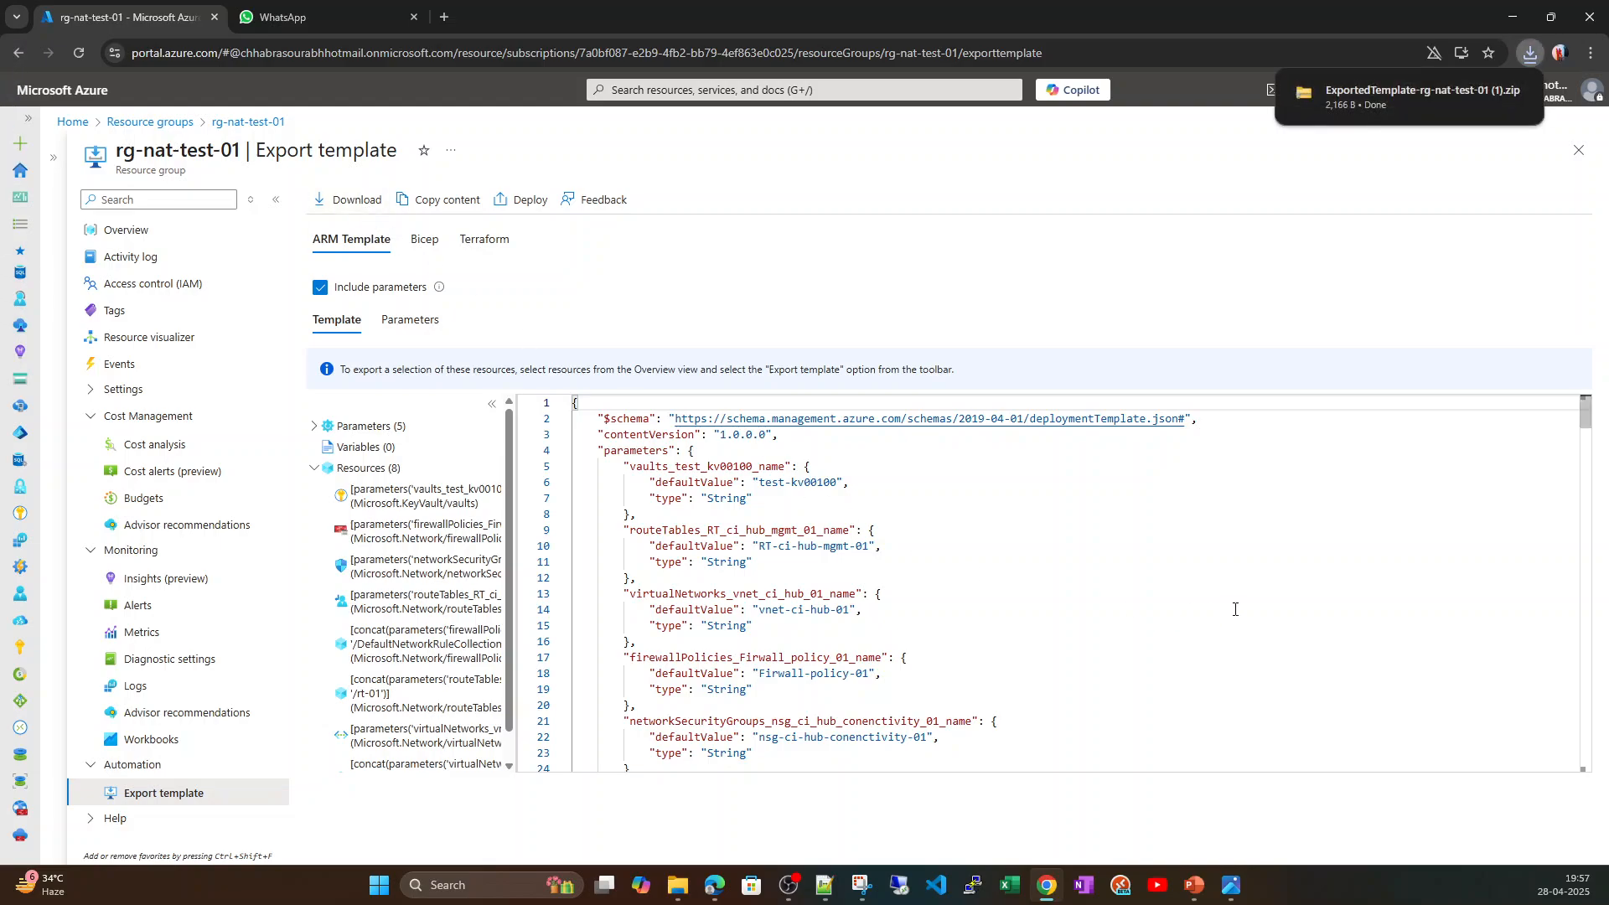
left_click(1485, 93)
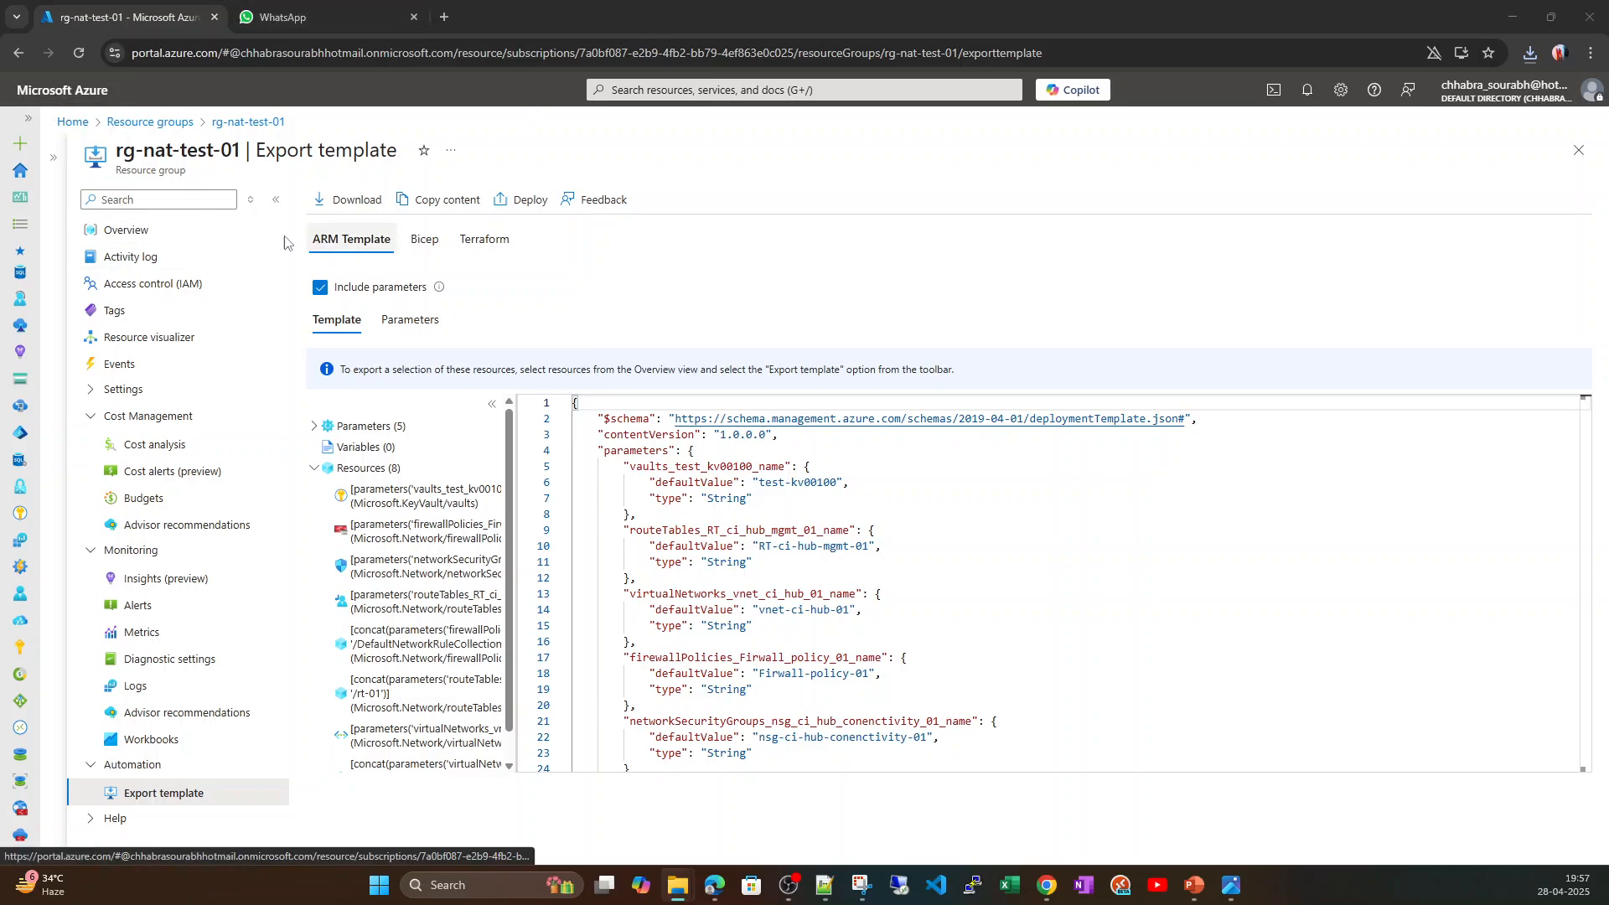
Return to the portal home page from the exported template and open the global resource search.
left_click(139, 243)
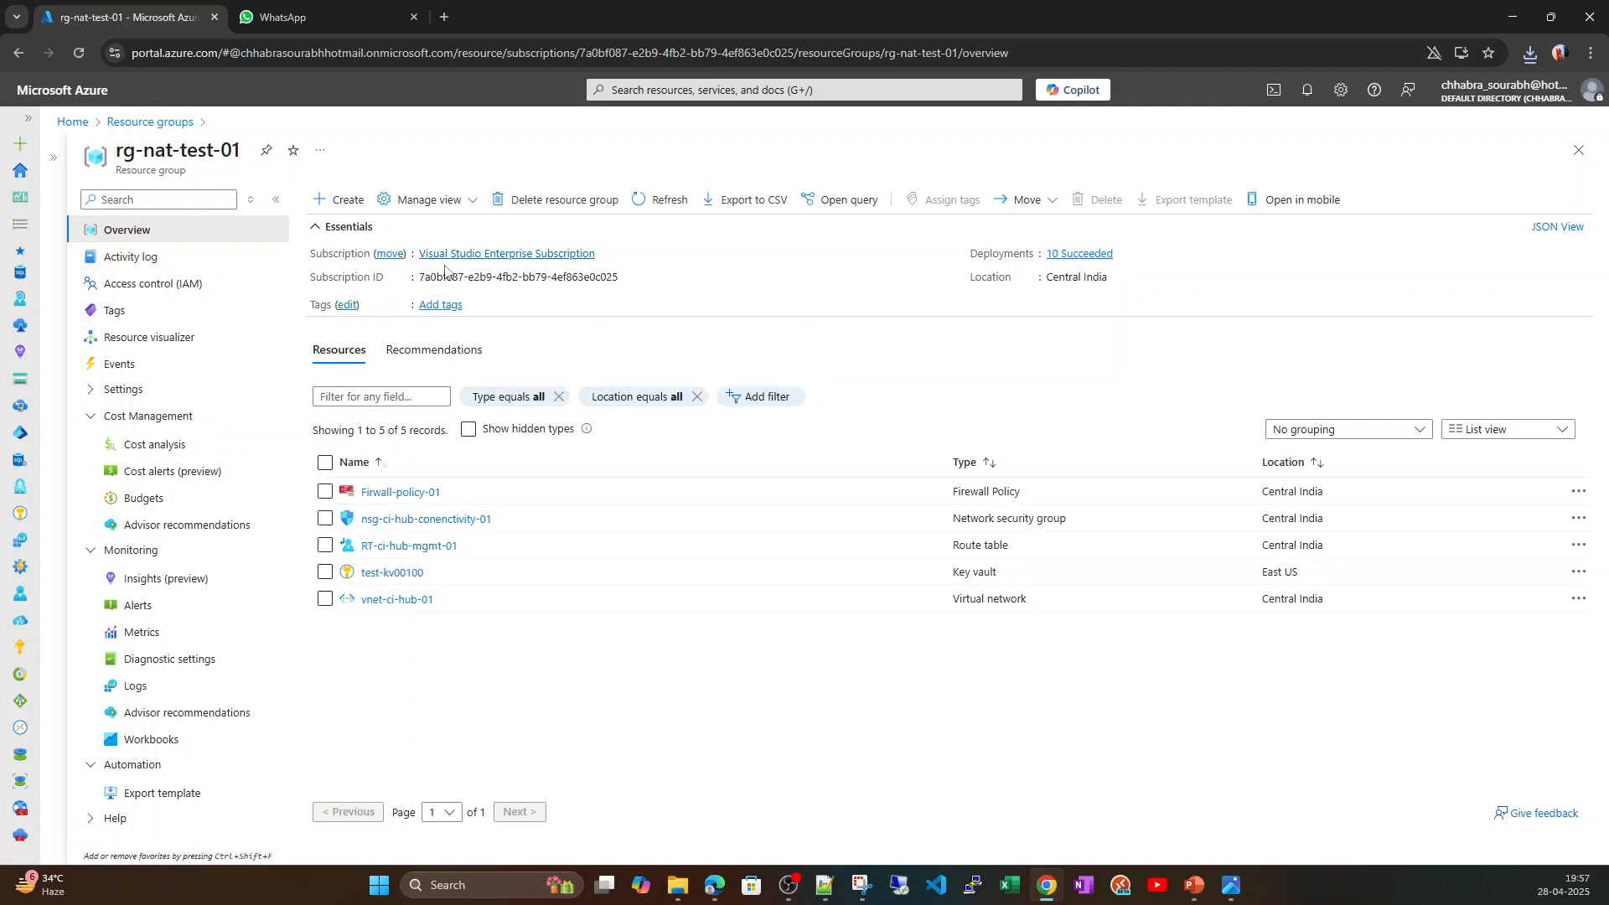
left_click(76, 123)
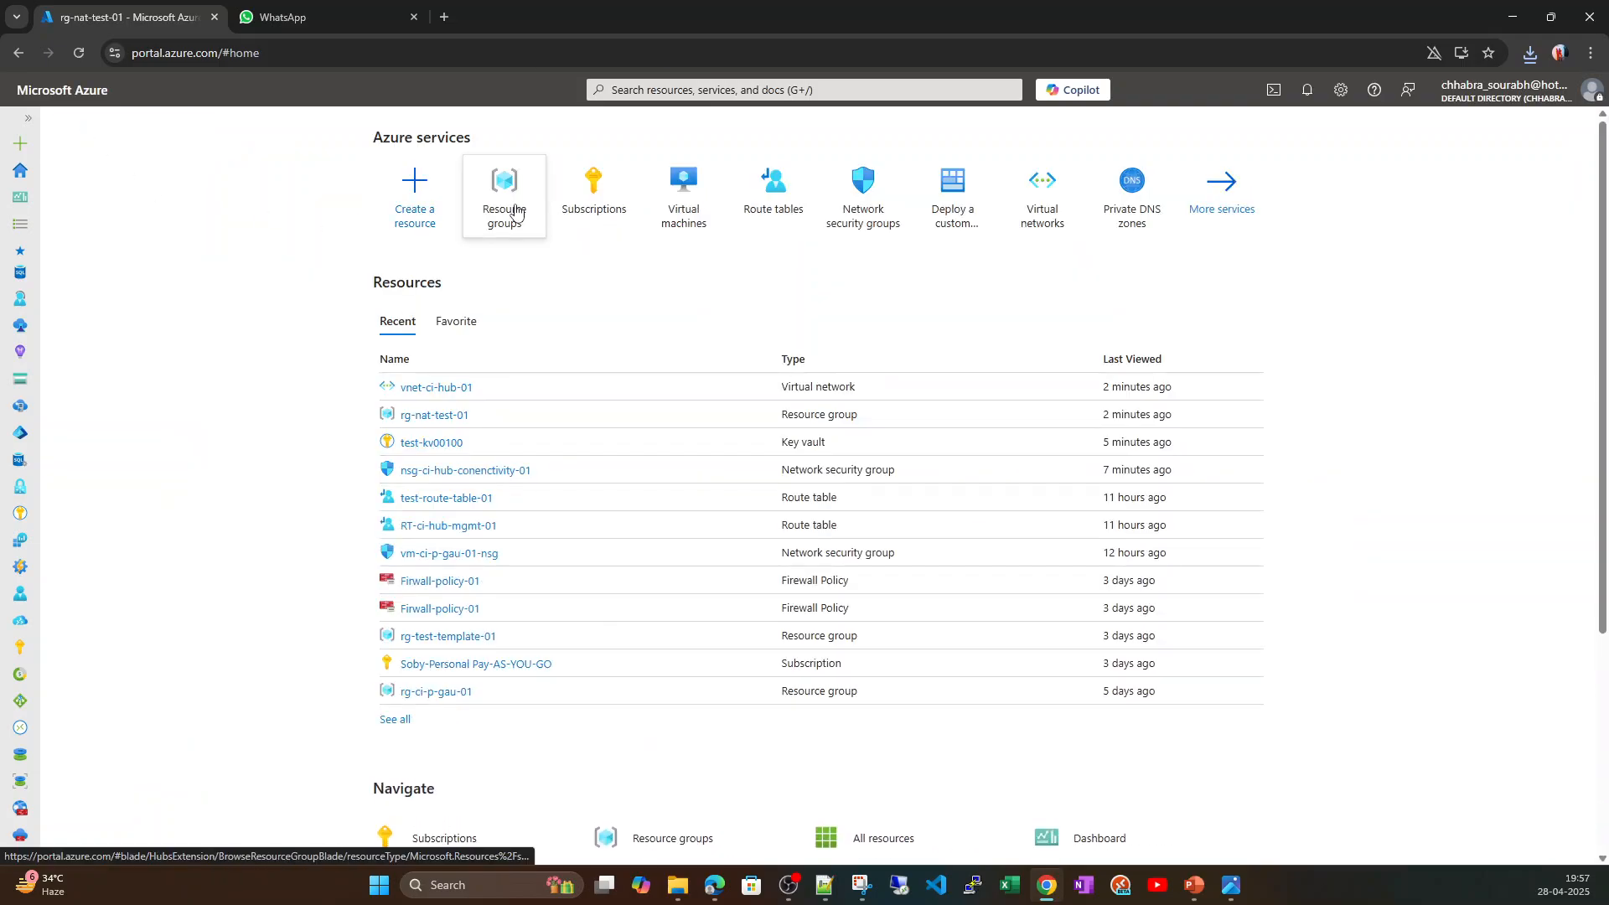
left_click(713, 90)
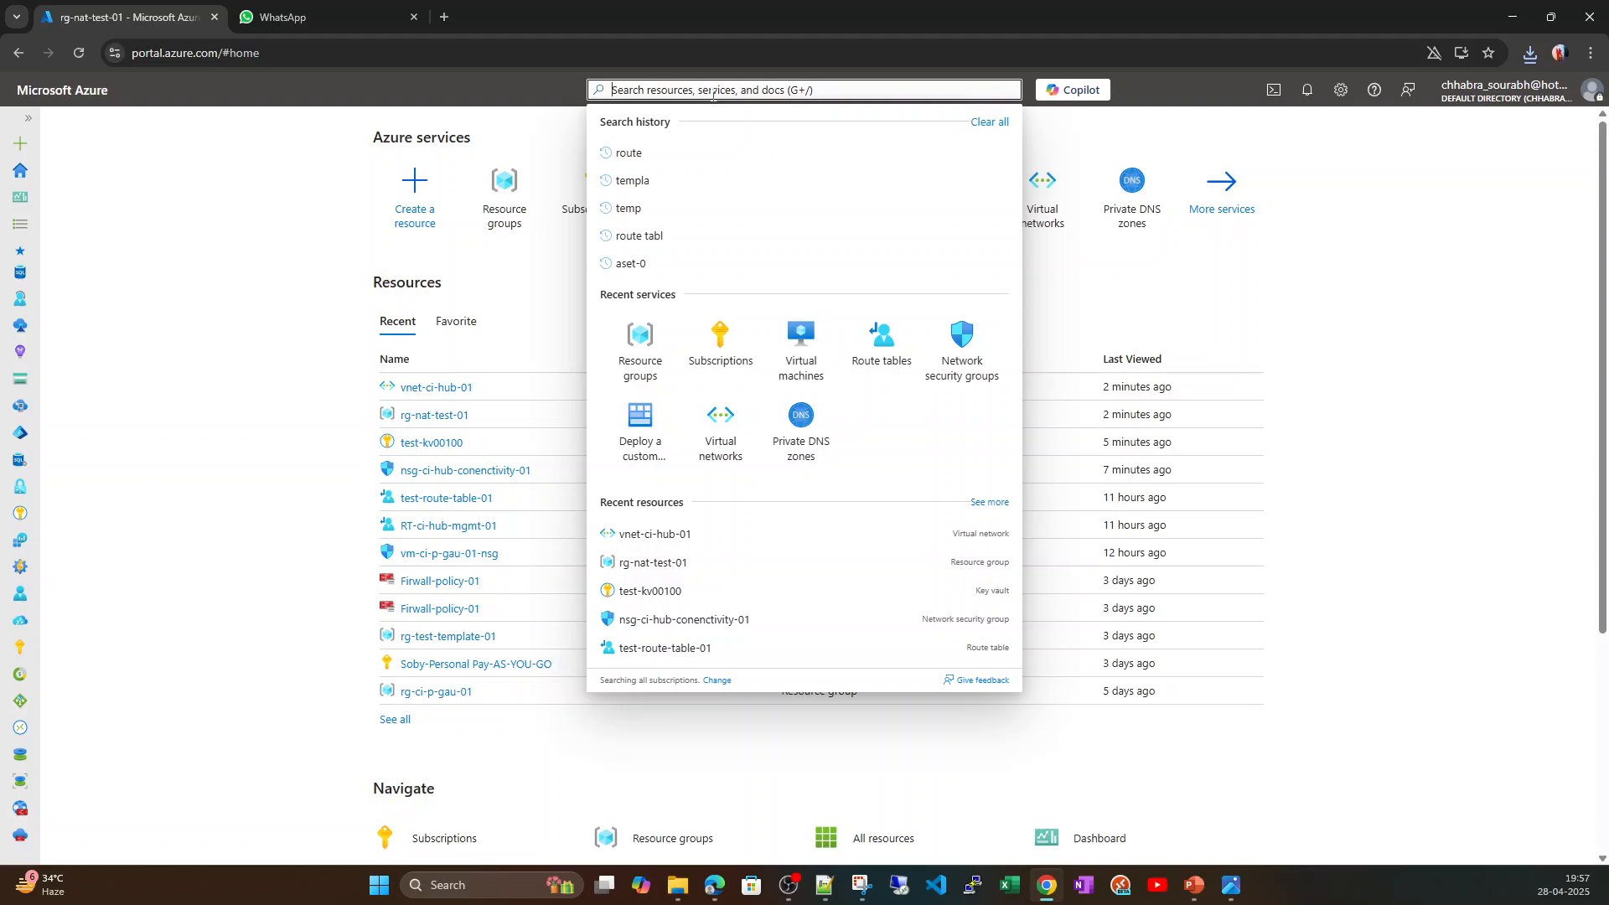
type("tem")
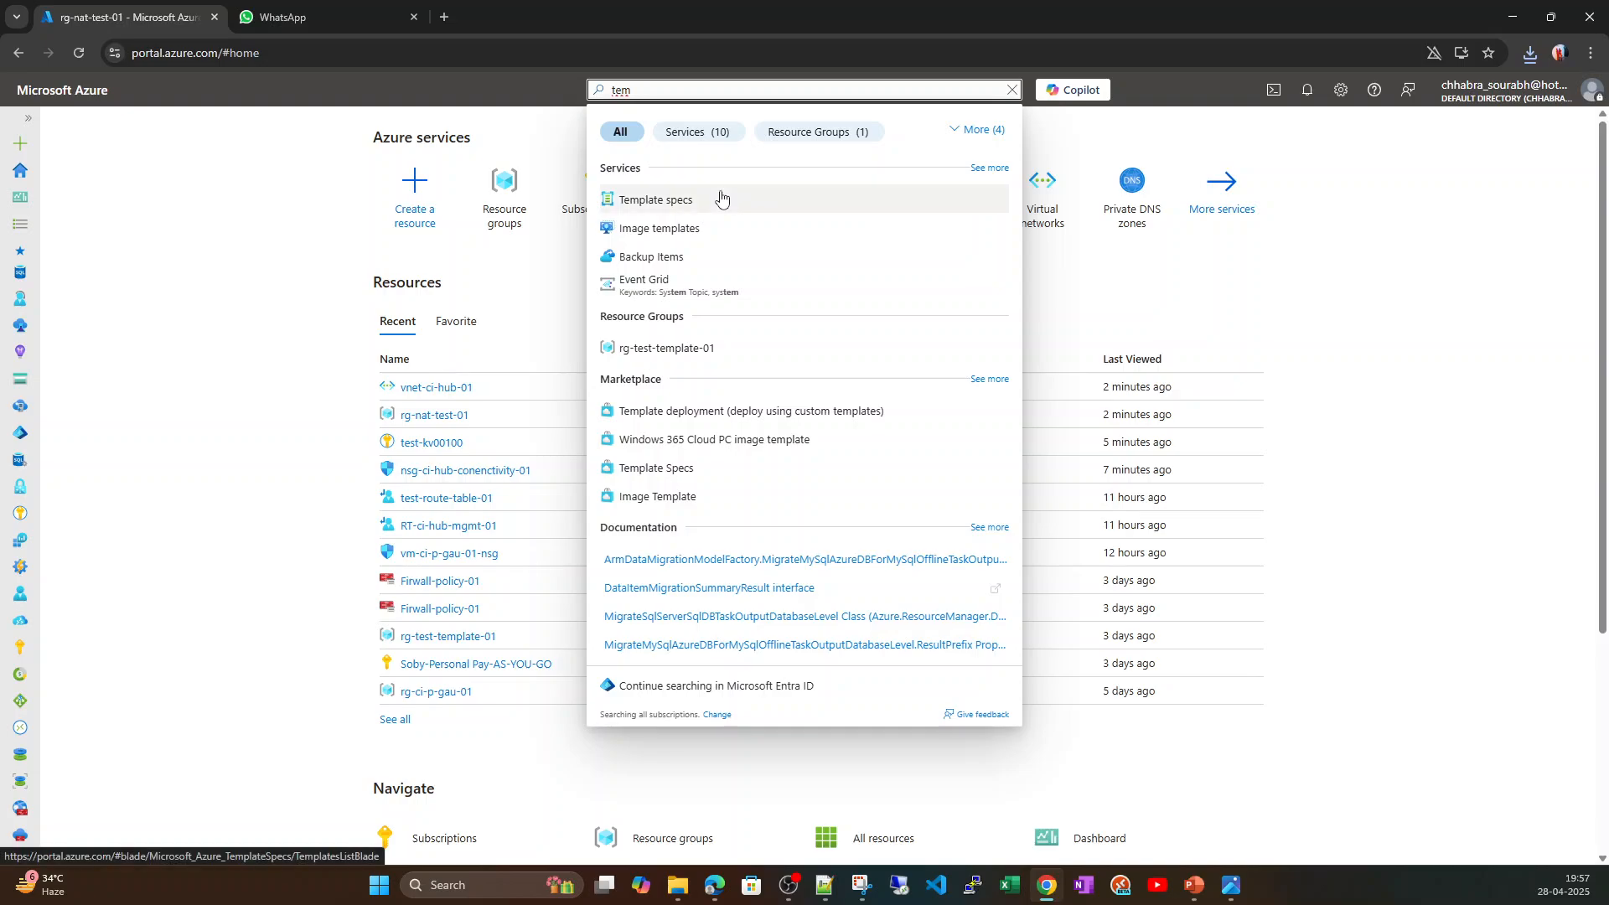
key("BackSpace")
key("BackSpace")
key("BackSpace")
Search for "custom tem" and open the Deploy a custom template service.
type("c")
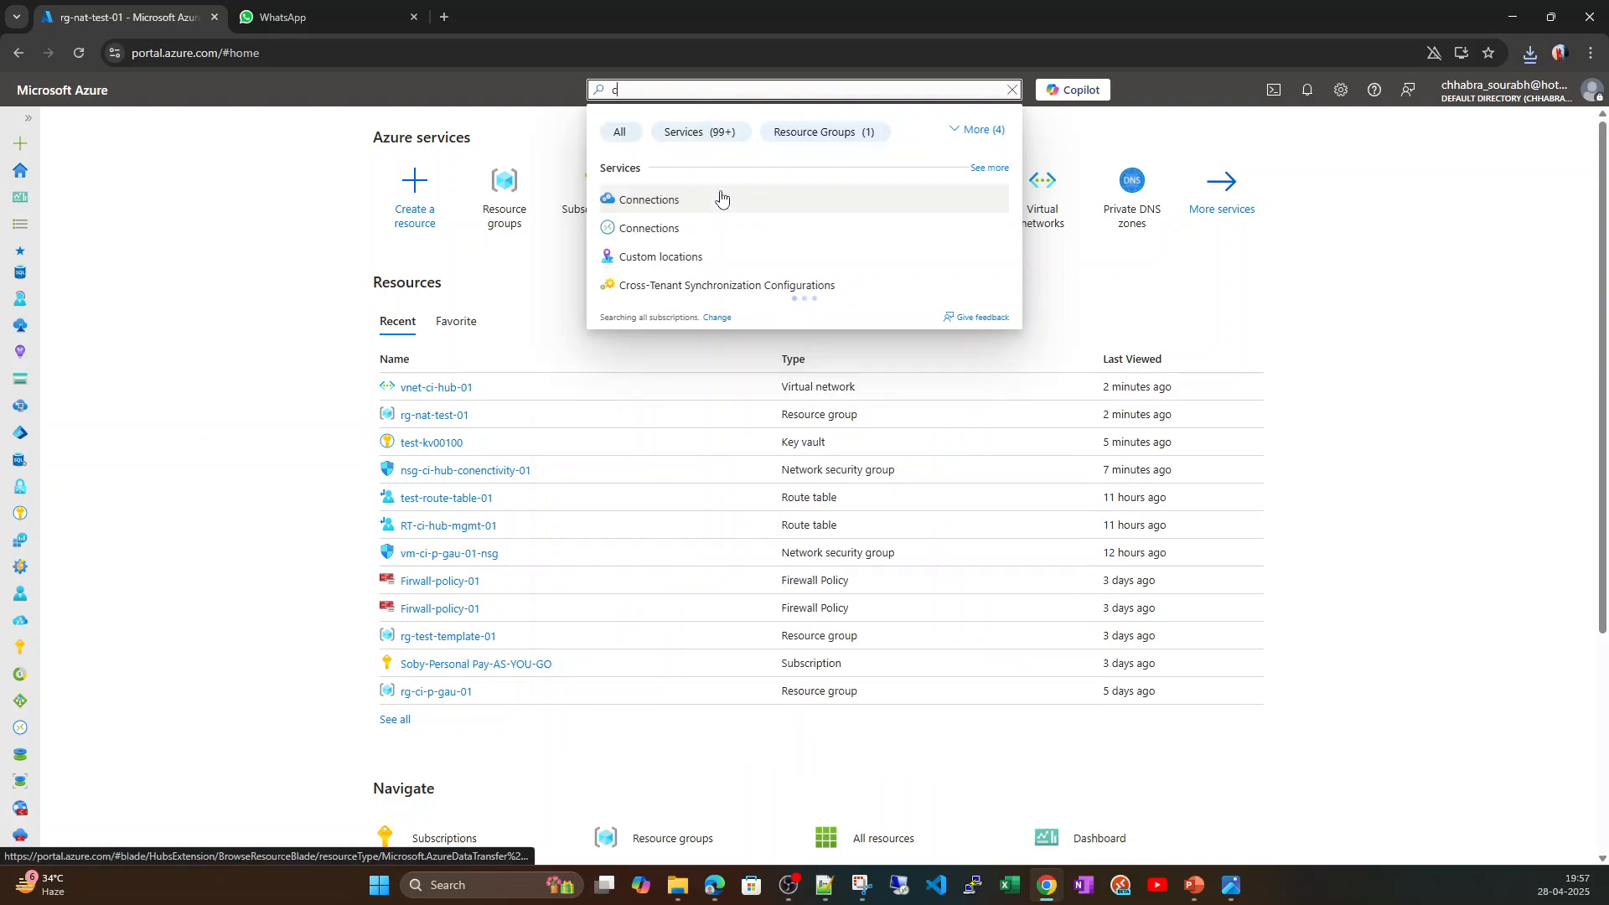
type("ustom tem")
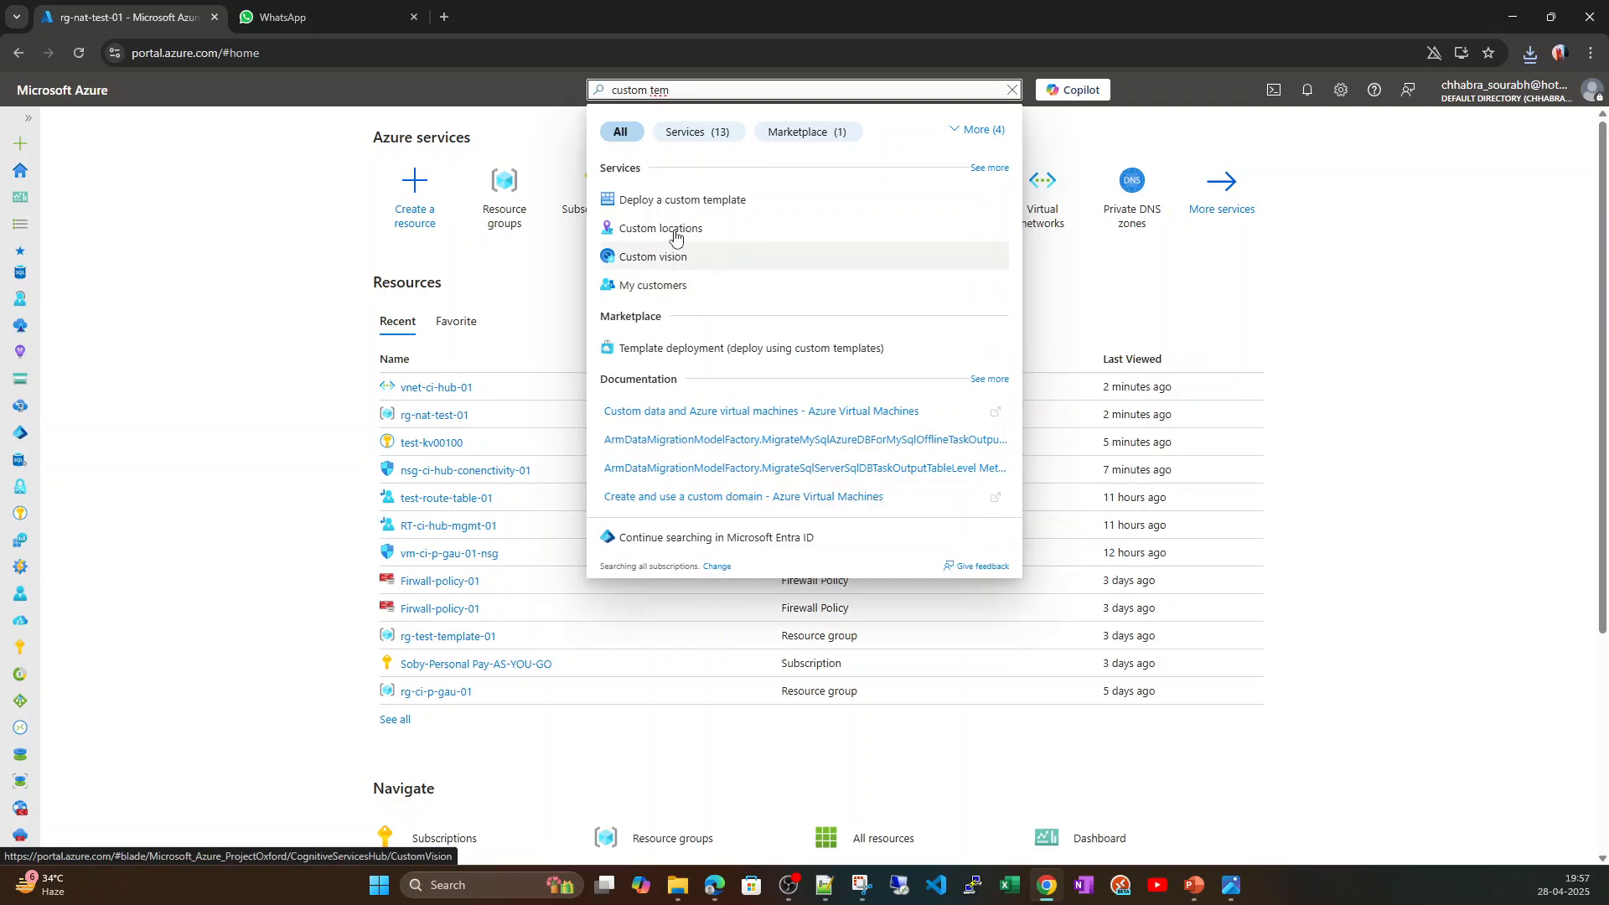
left_click(685, 201)
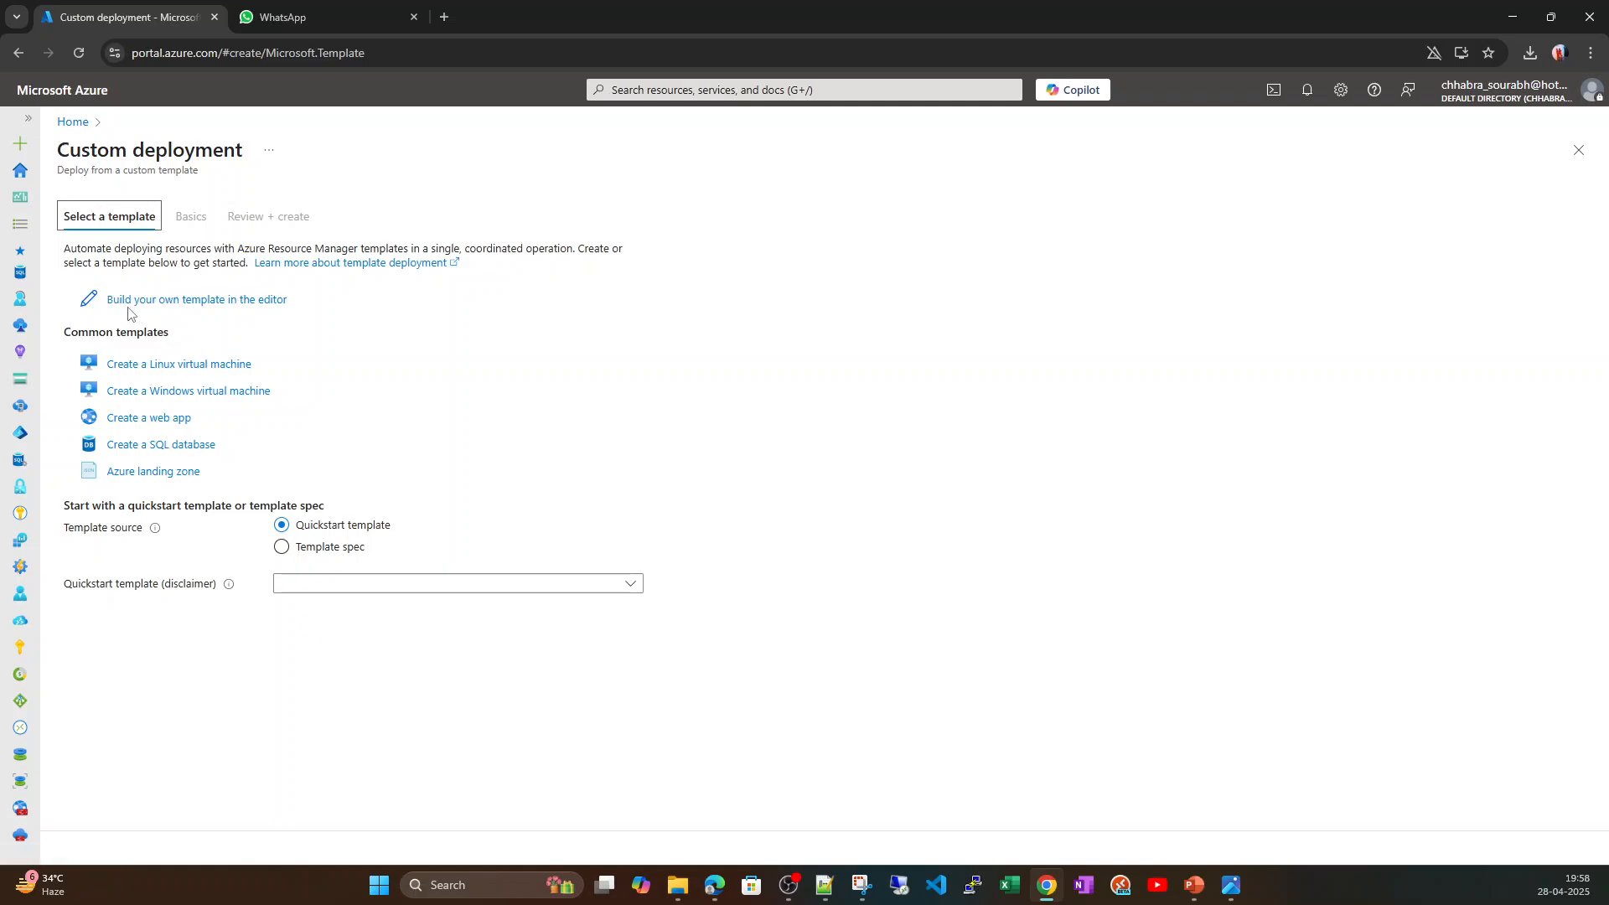
Build a custom template in the editor by loading the template file from Downloads folder ExportedTemplate-rg-nat-test-01 (1).
left_click(202, 309)
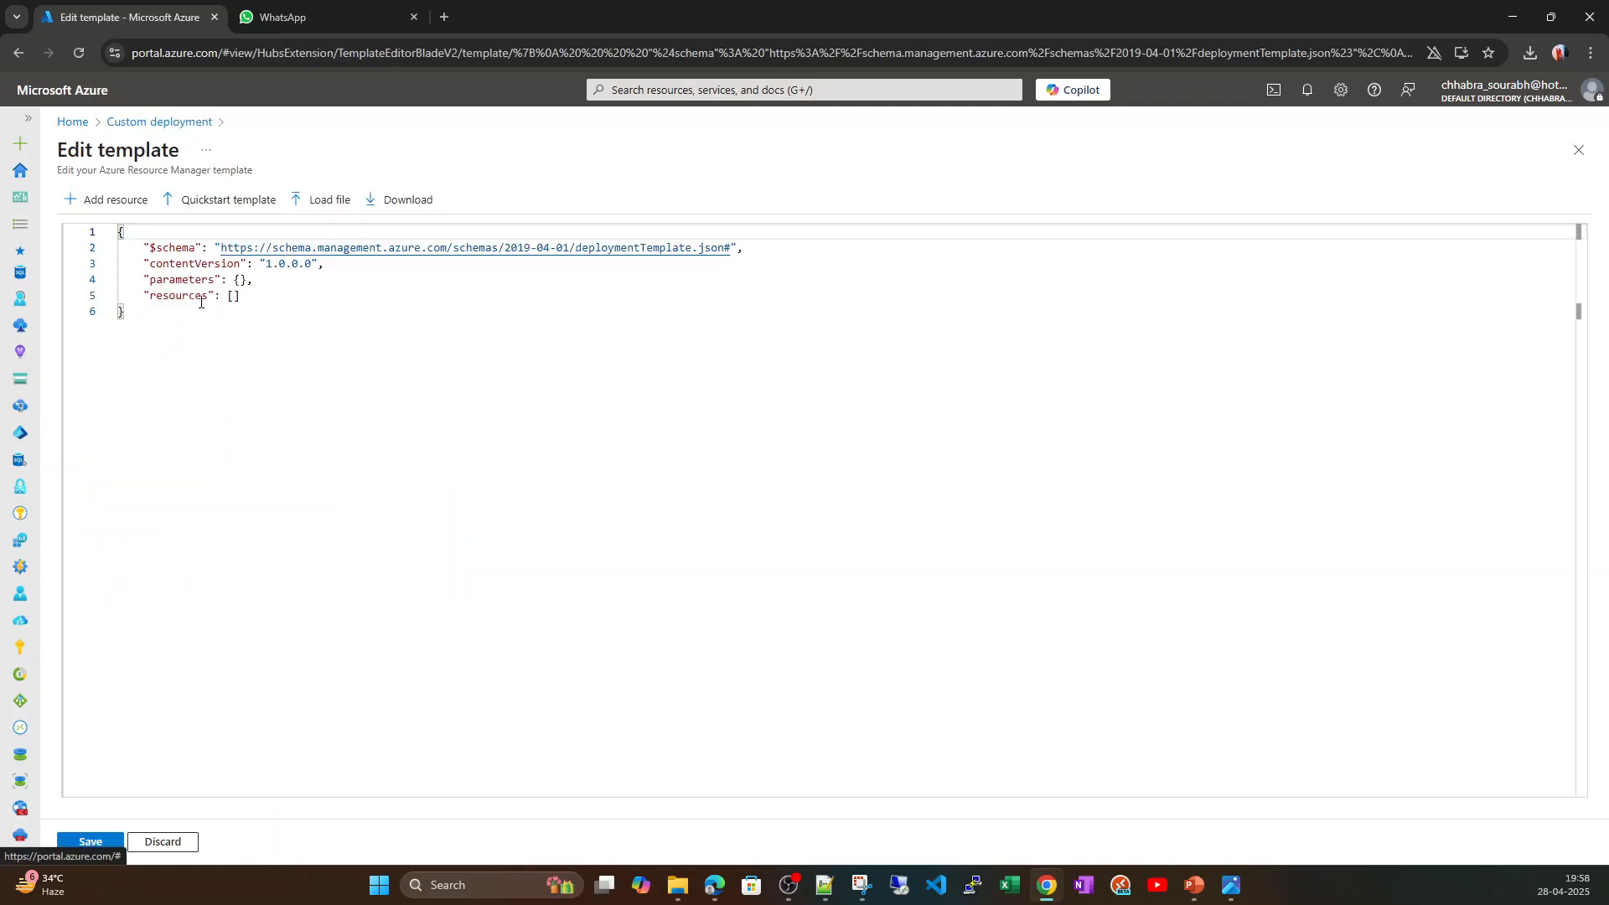
left_click(327, 206)
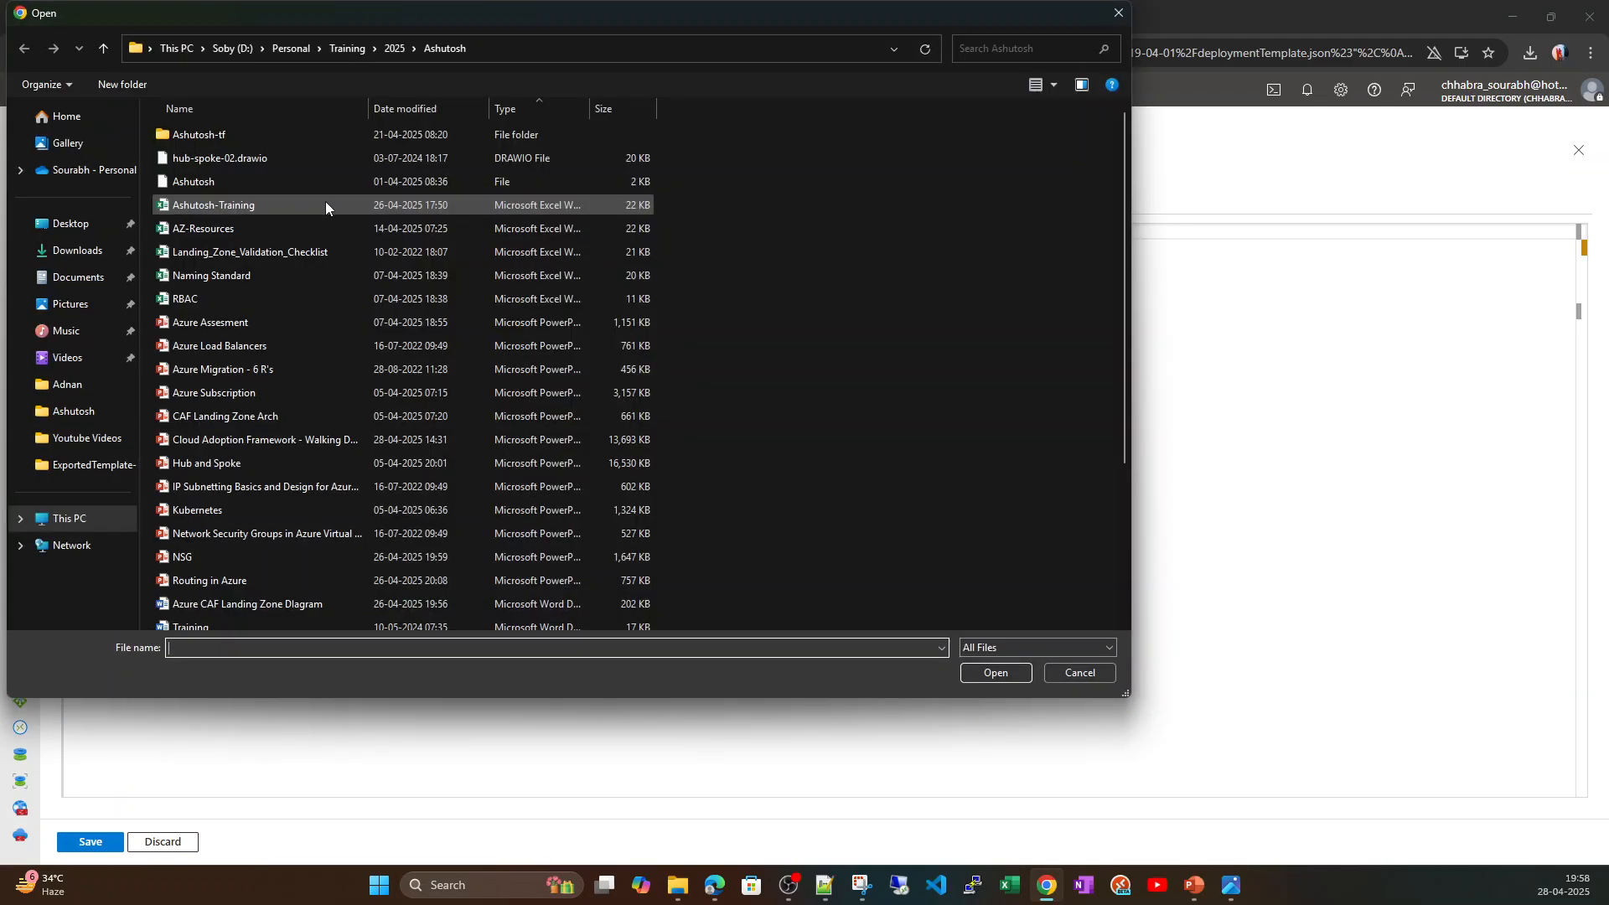
left_click(82, 251)
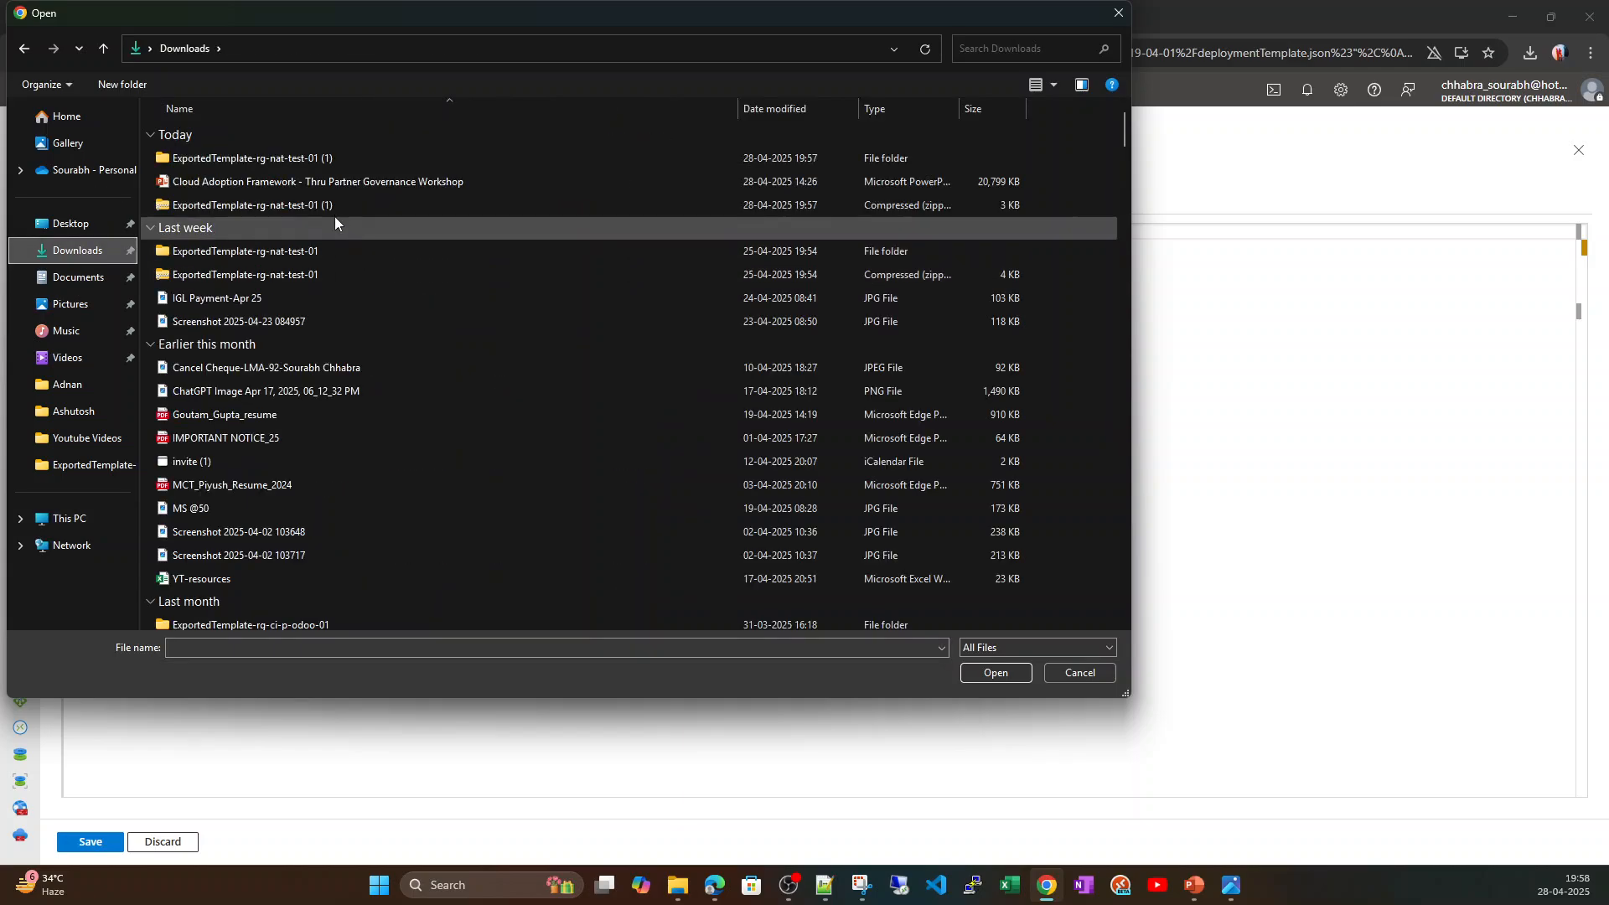
double_click(271, 158)
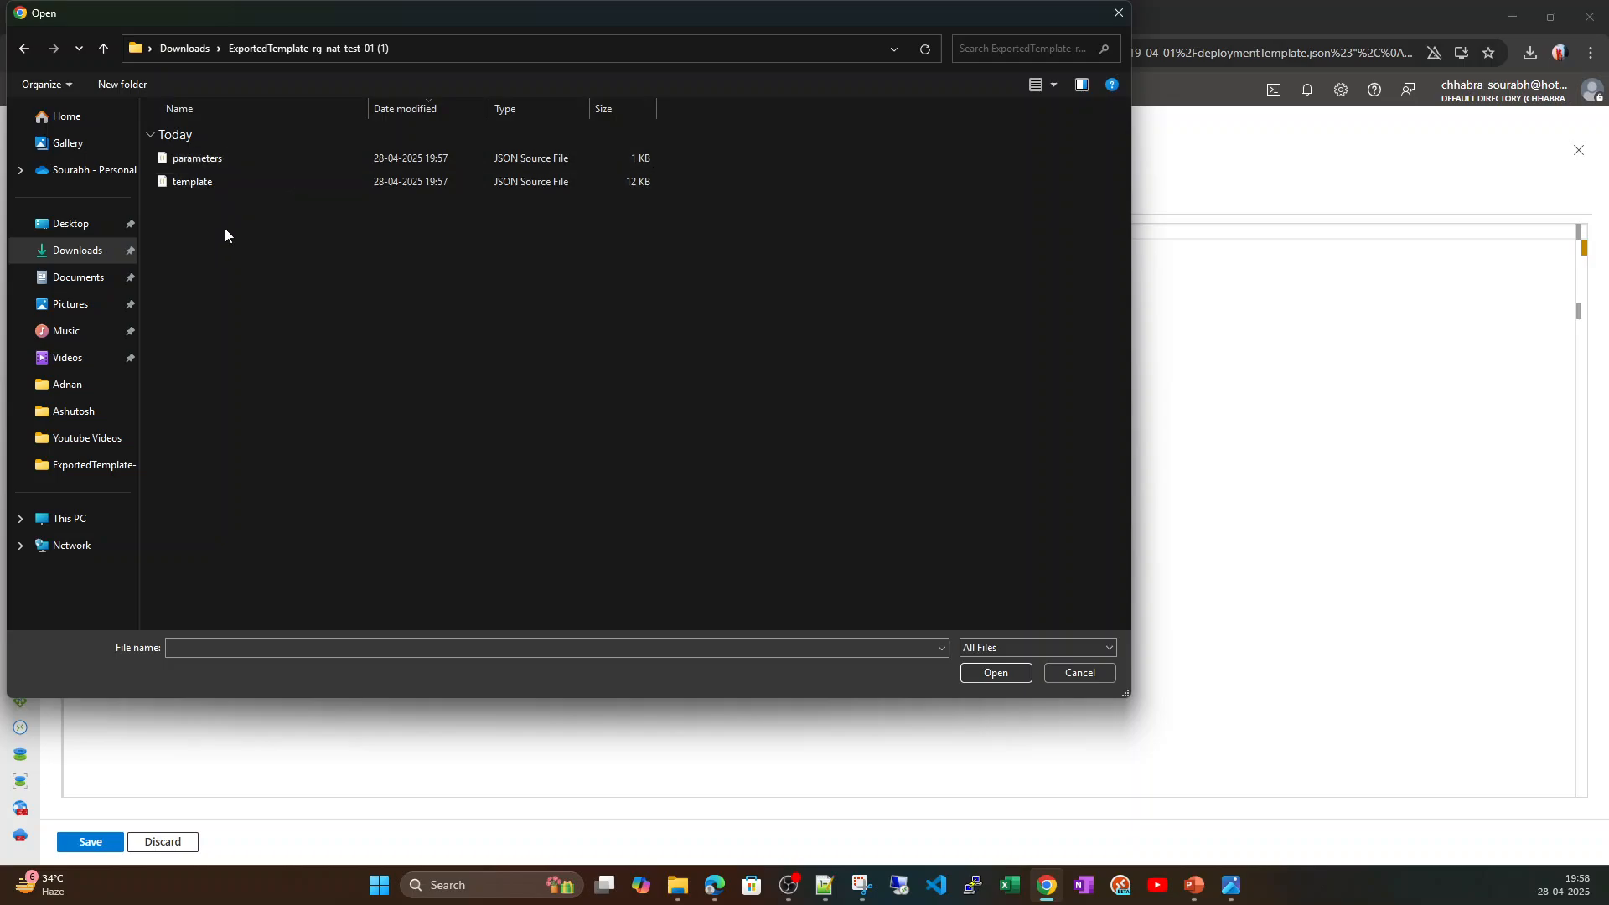
left_click(213, 183)
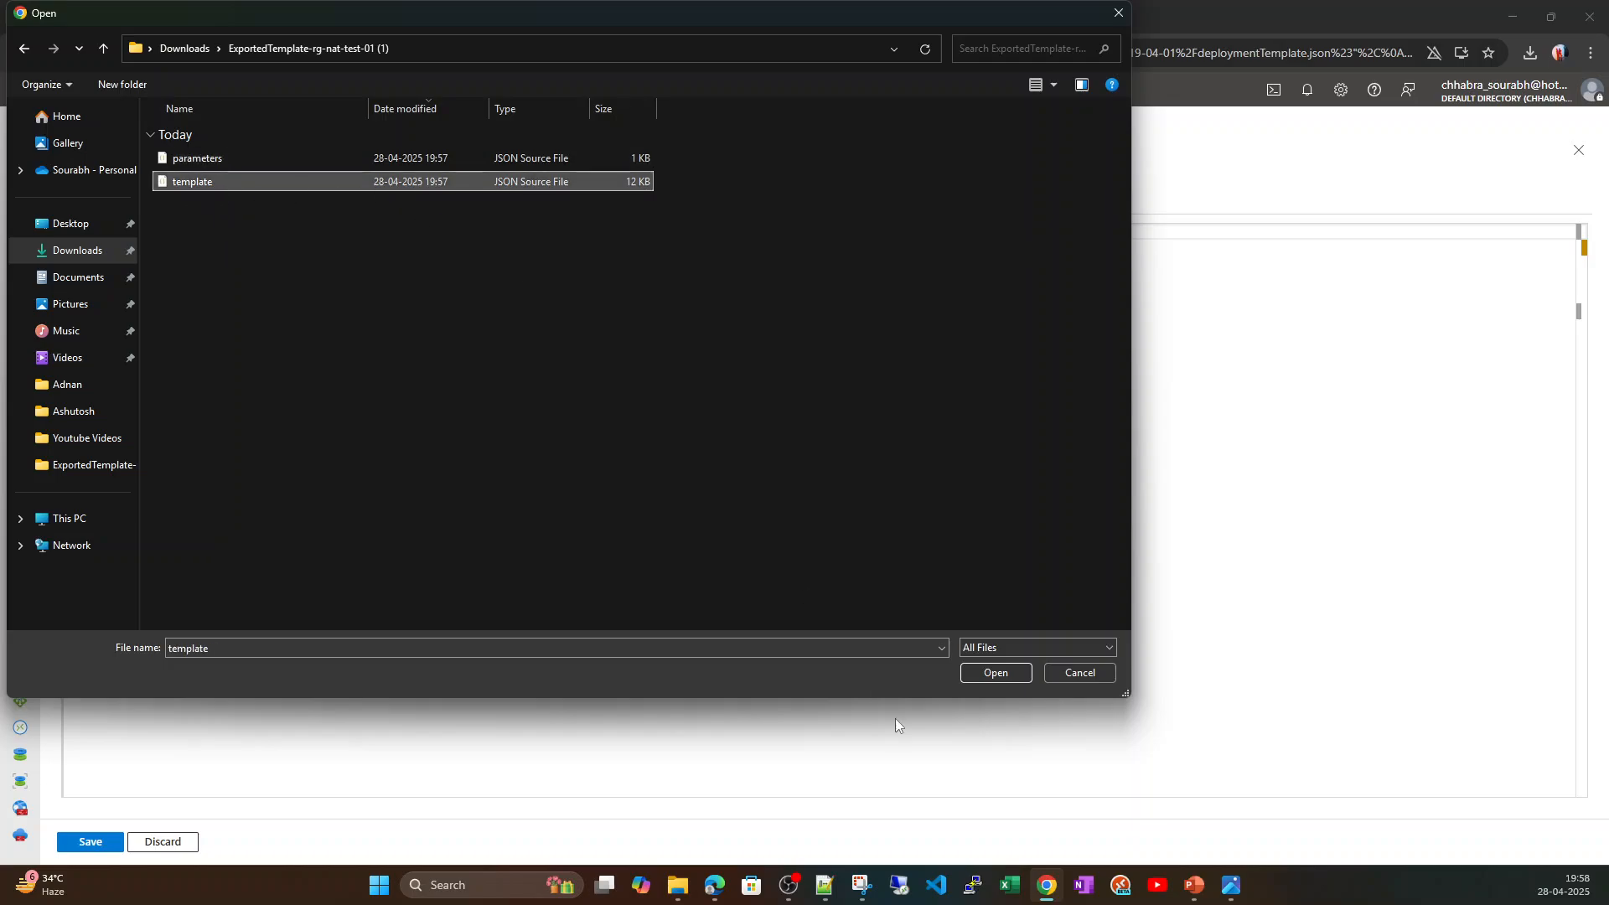
left_click(1001, 677)
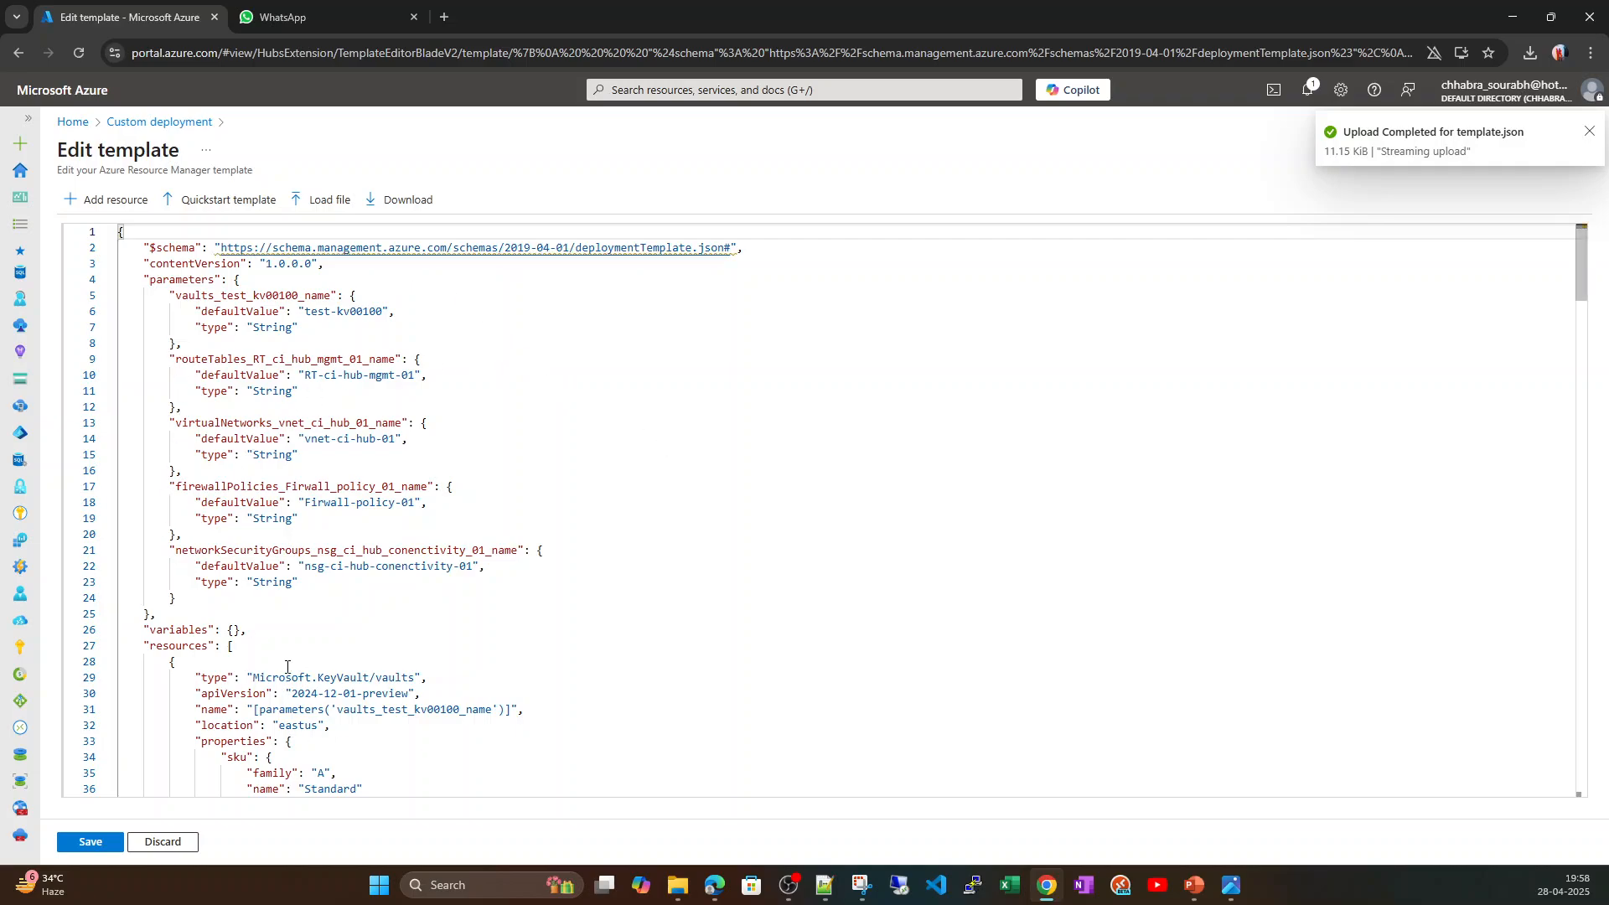
Review the resource definitions and parameter default values in the loaded template.
scroll(553, 534, "down", 15)
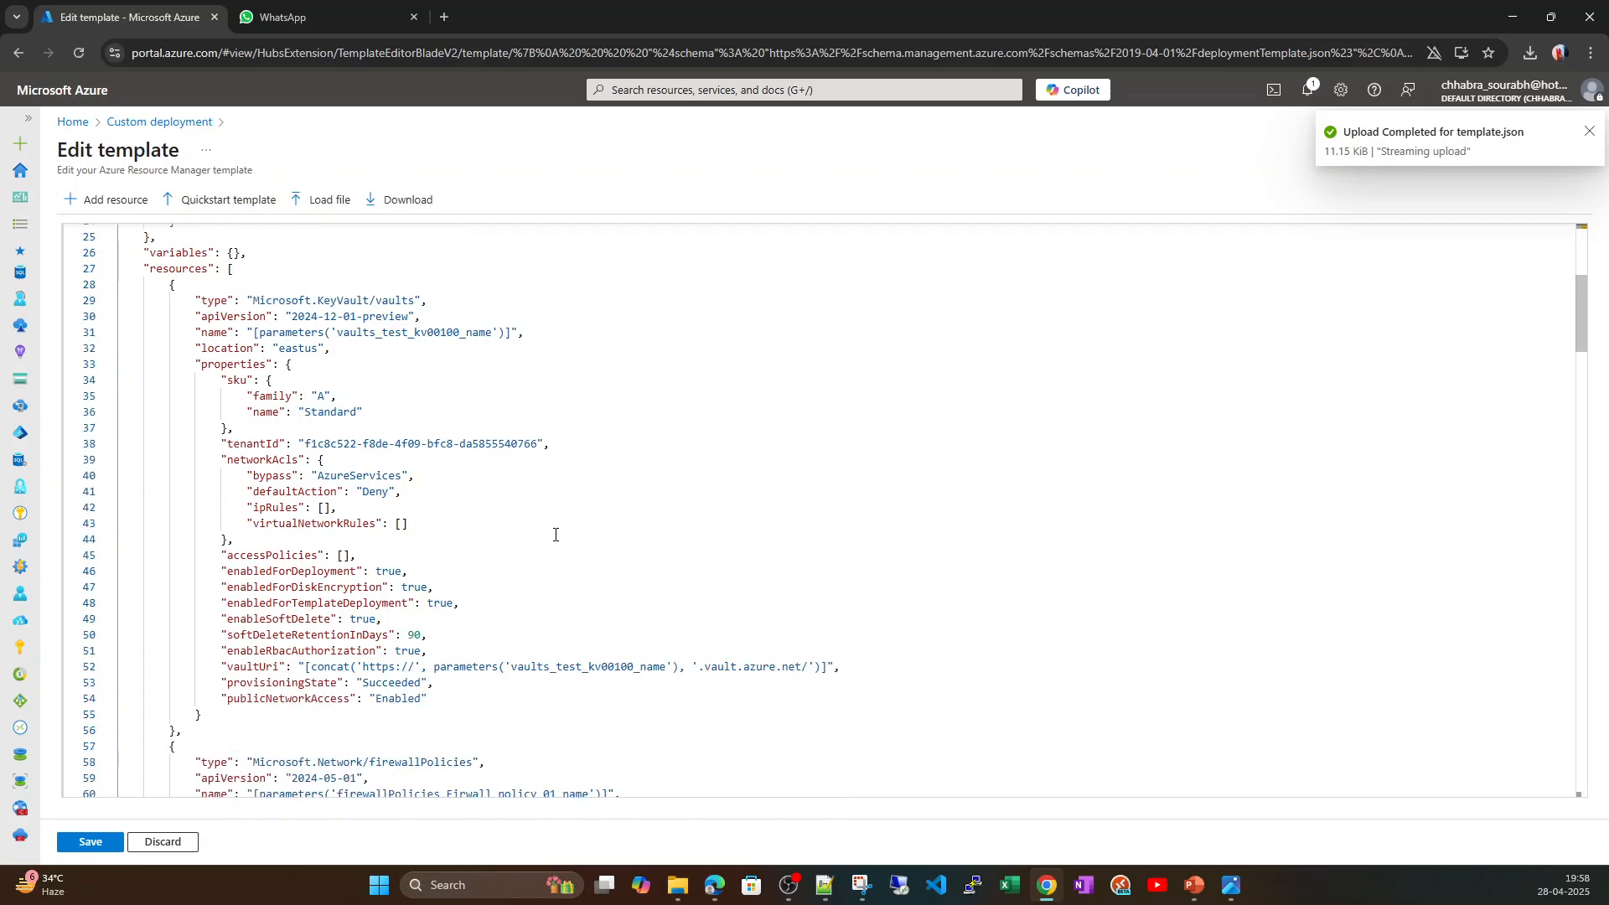
scroll(555, 535, "down", 4)
scroll(555, 535, "up", 14)
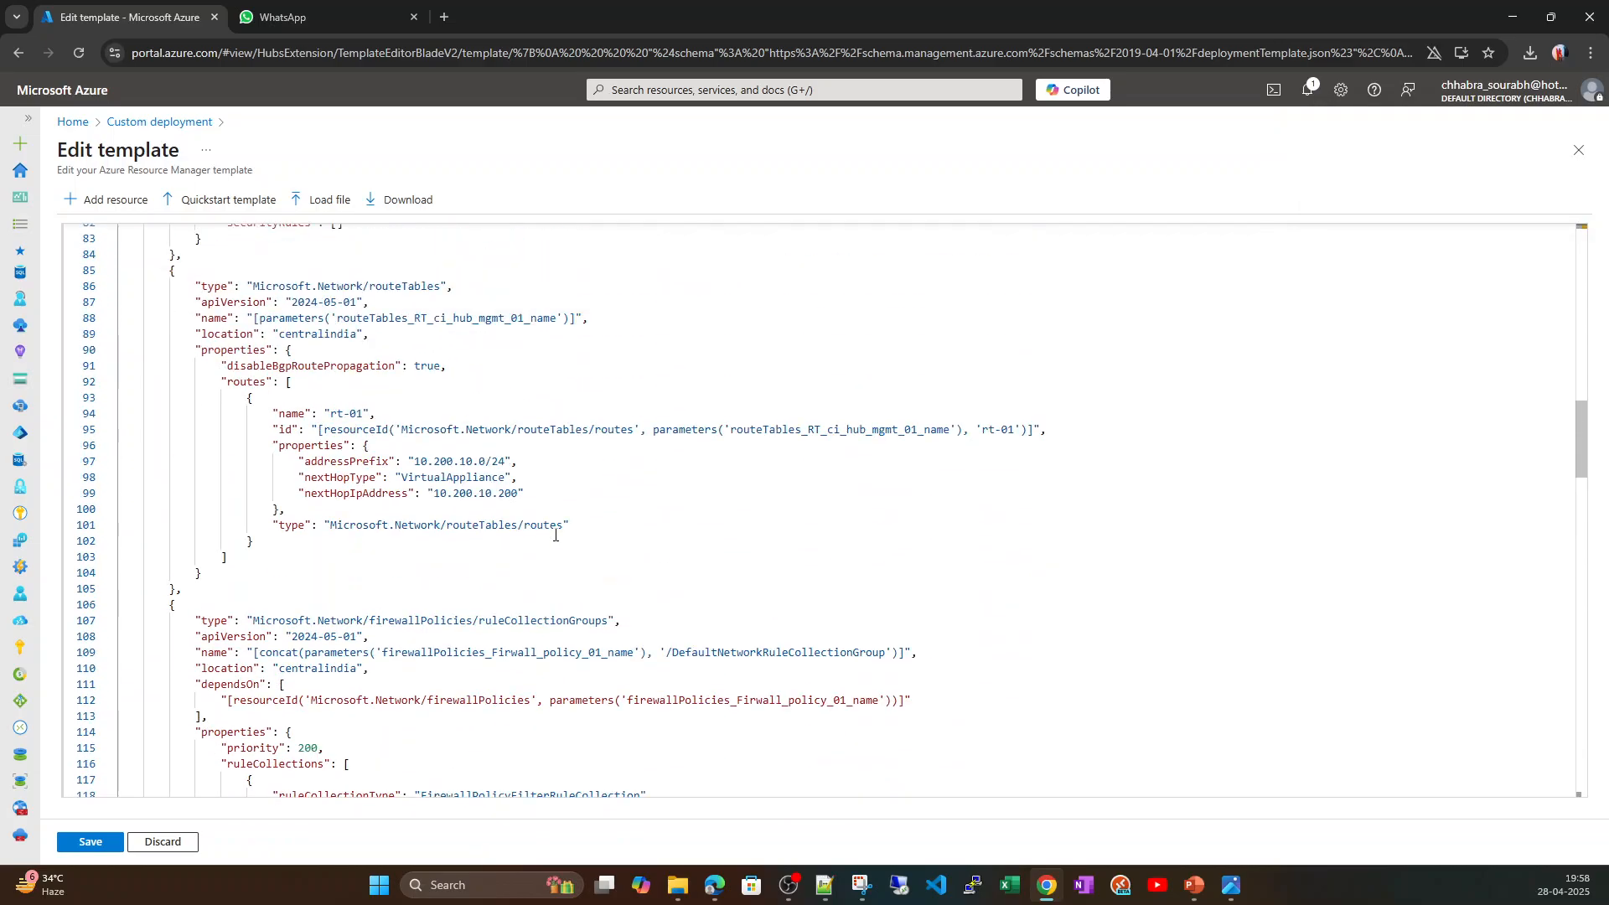
scroll(555, 535, "up", 5)
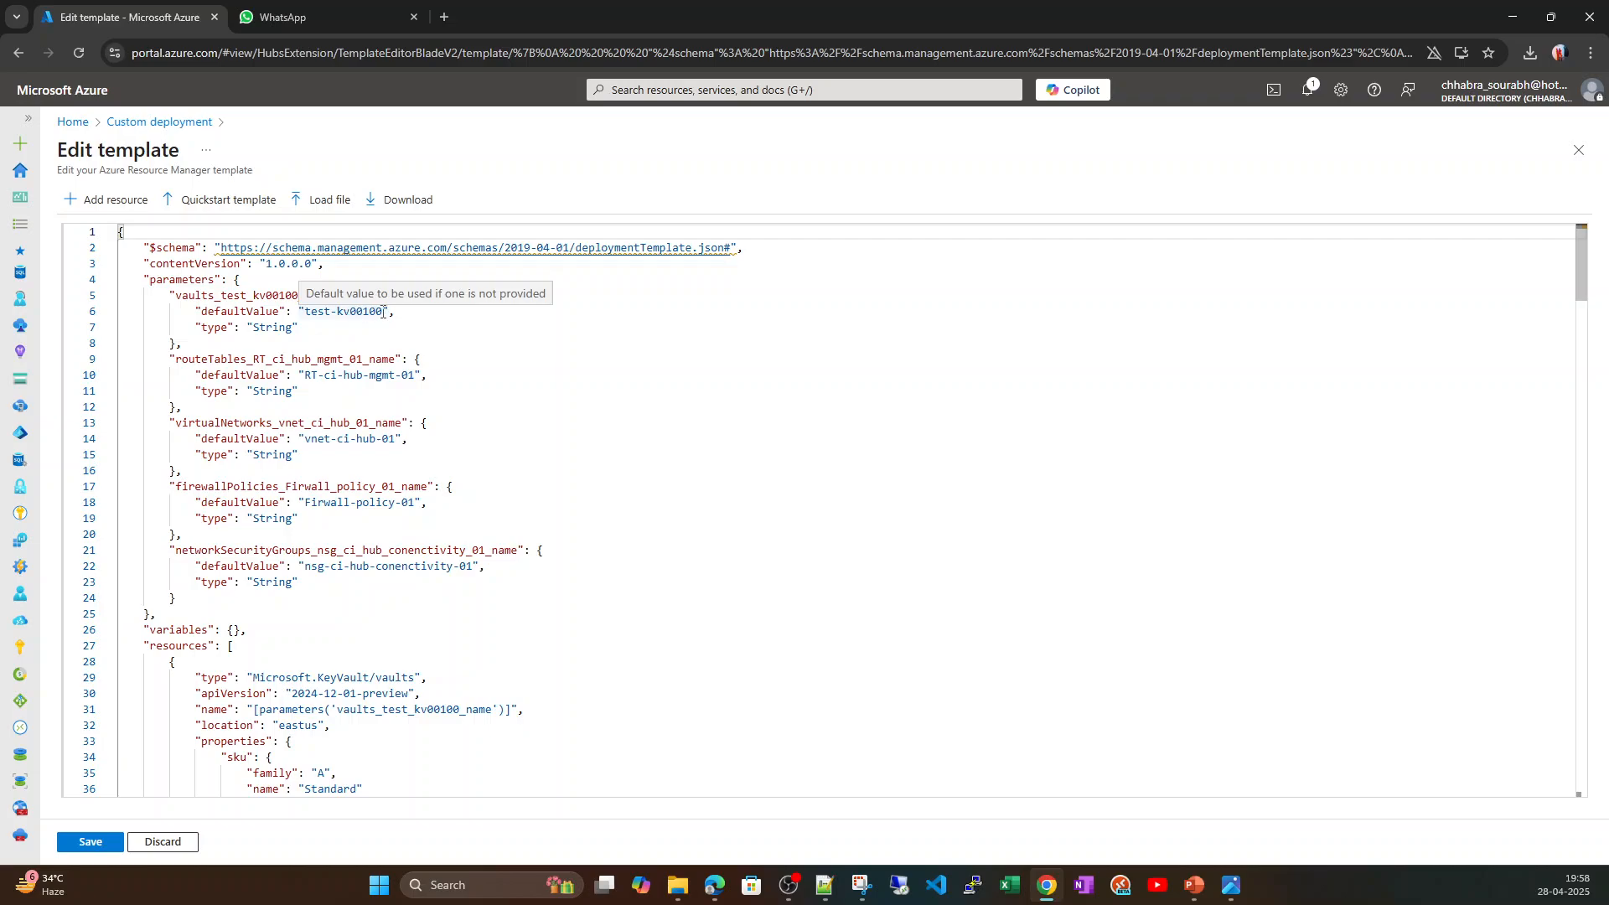
left_click(384, 312)
type("101019293")
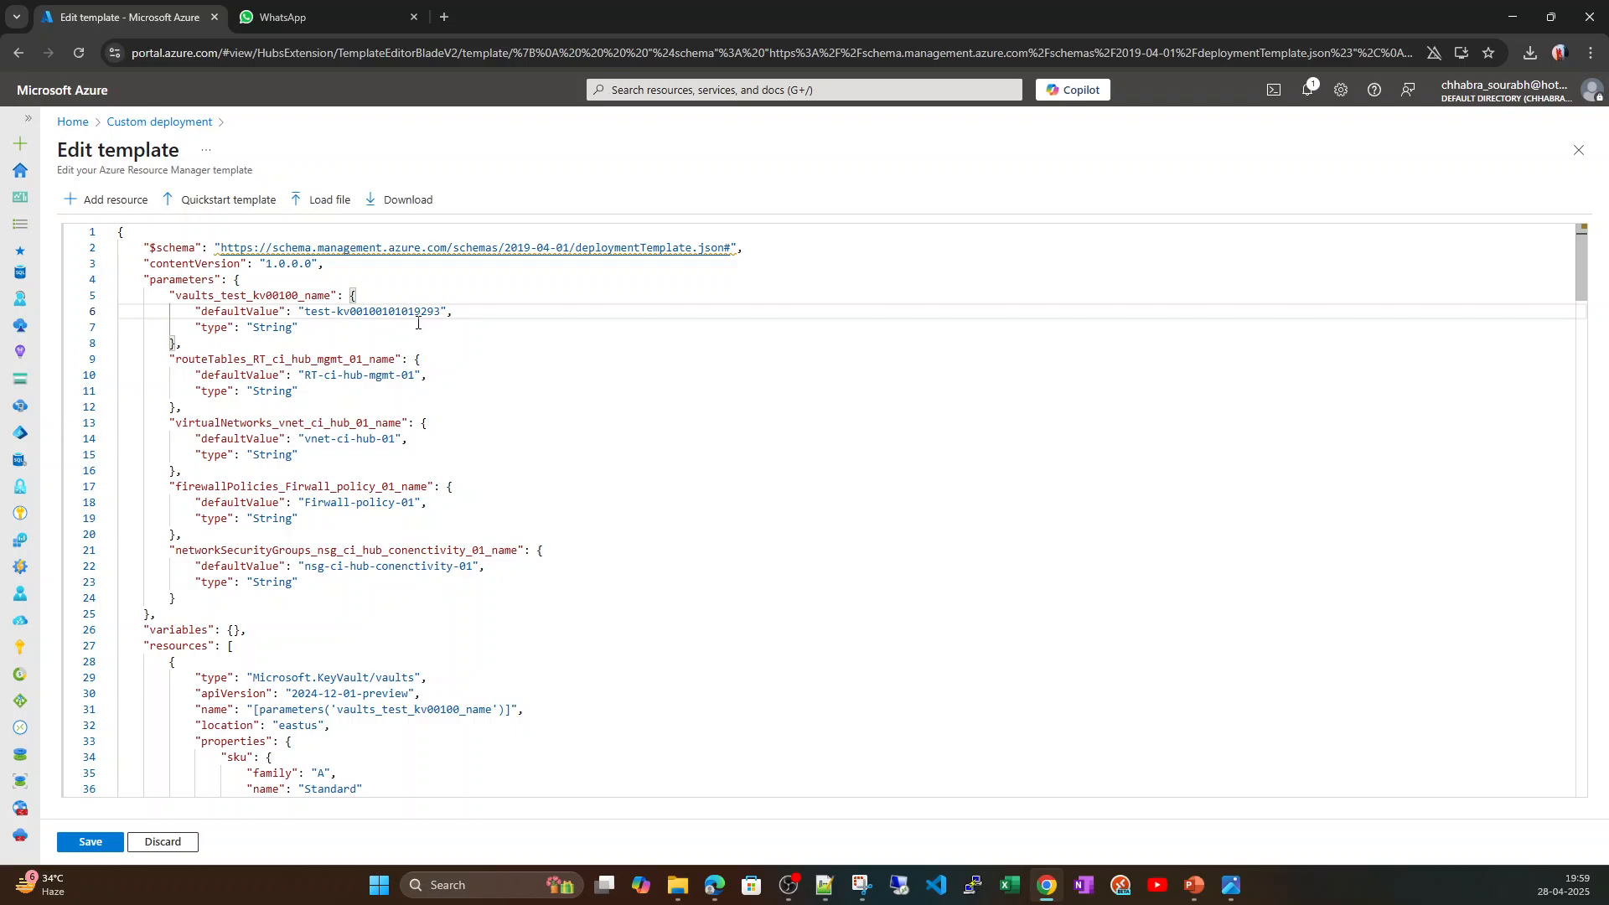
Examine the firewall policy and network security group parameter defaults and the key vault's tenant ID in the template.
scroll(467, 395, "down", 3)
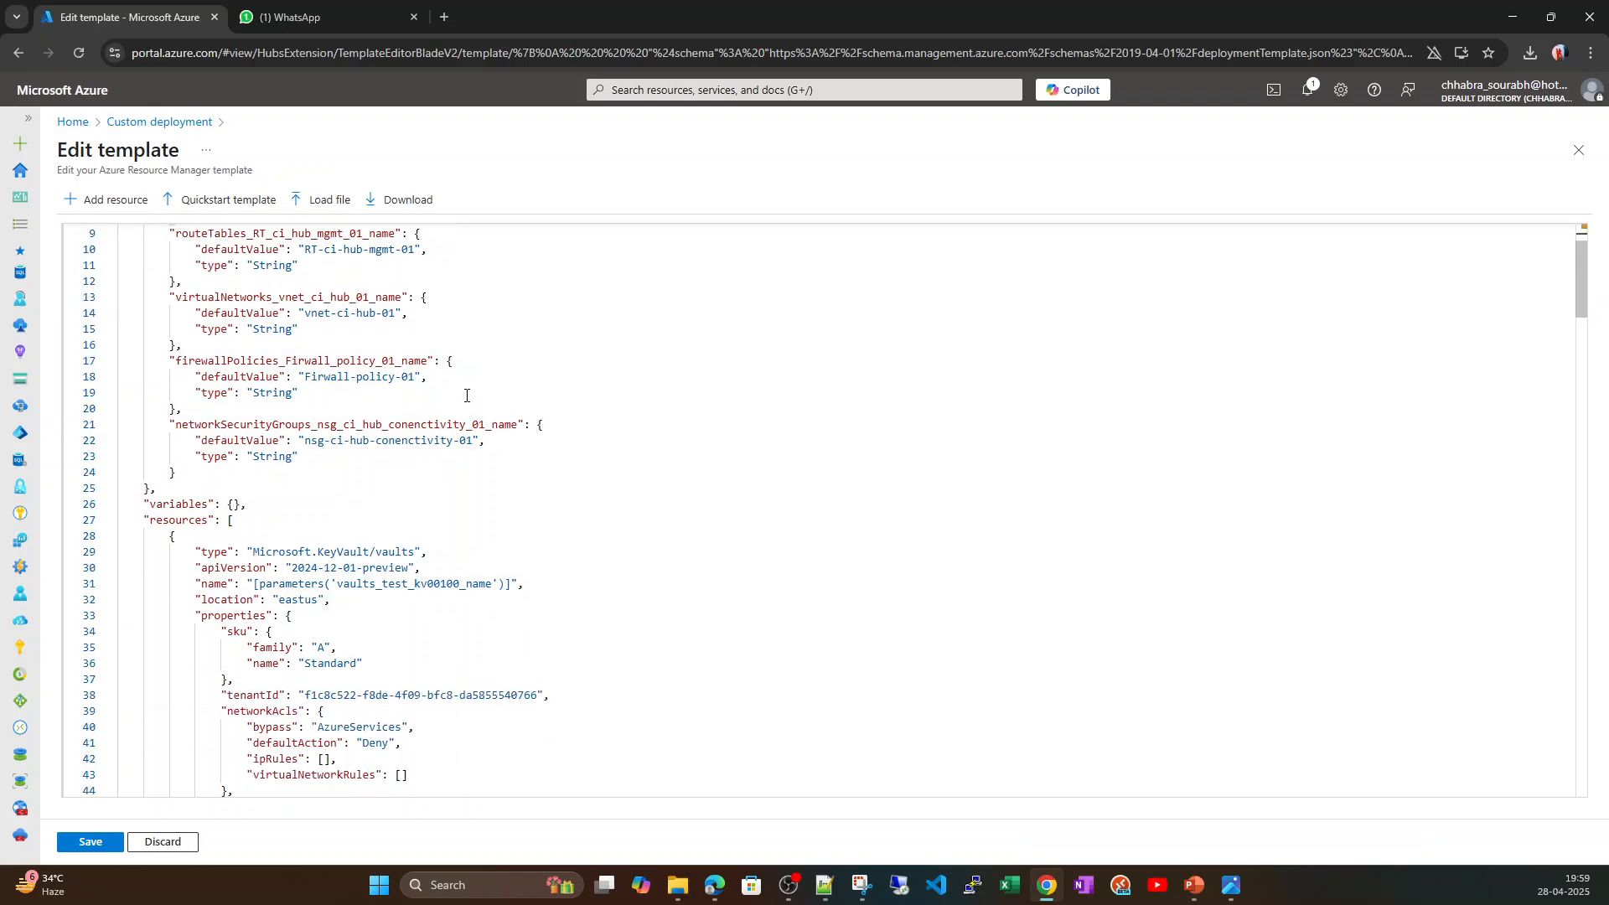
left_click_drag(414, 377, 305, 378)
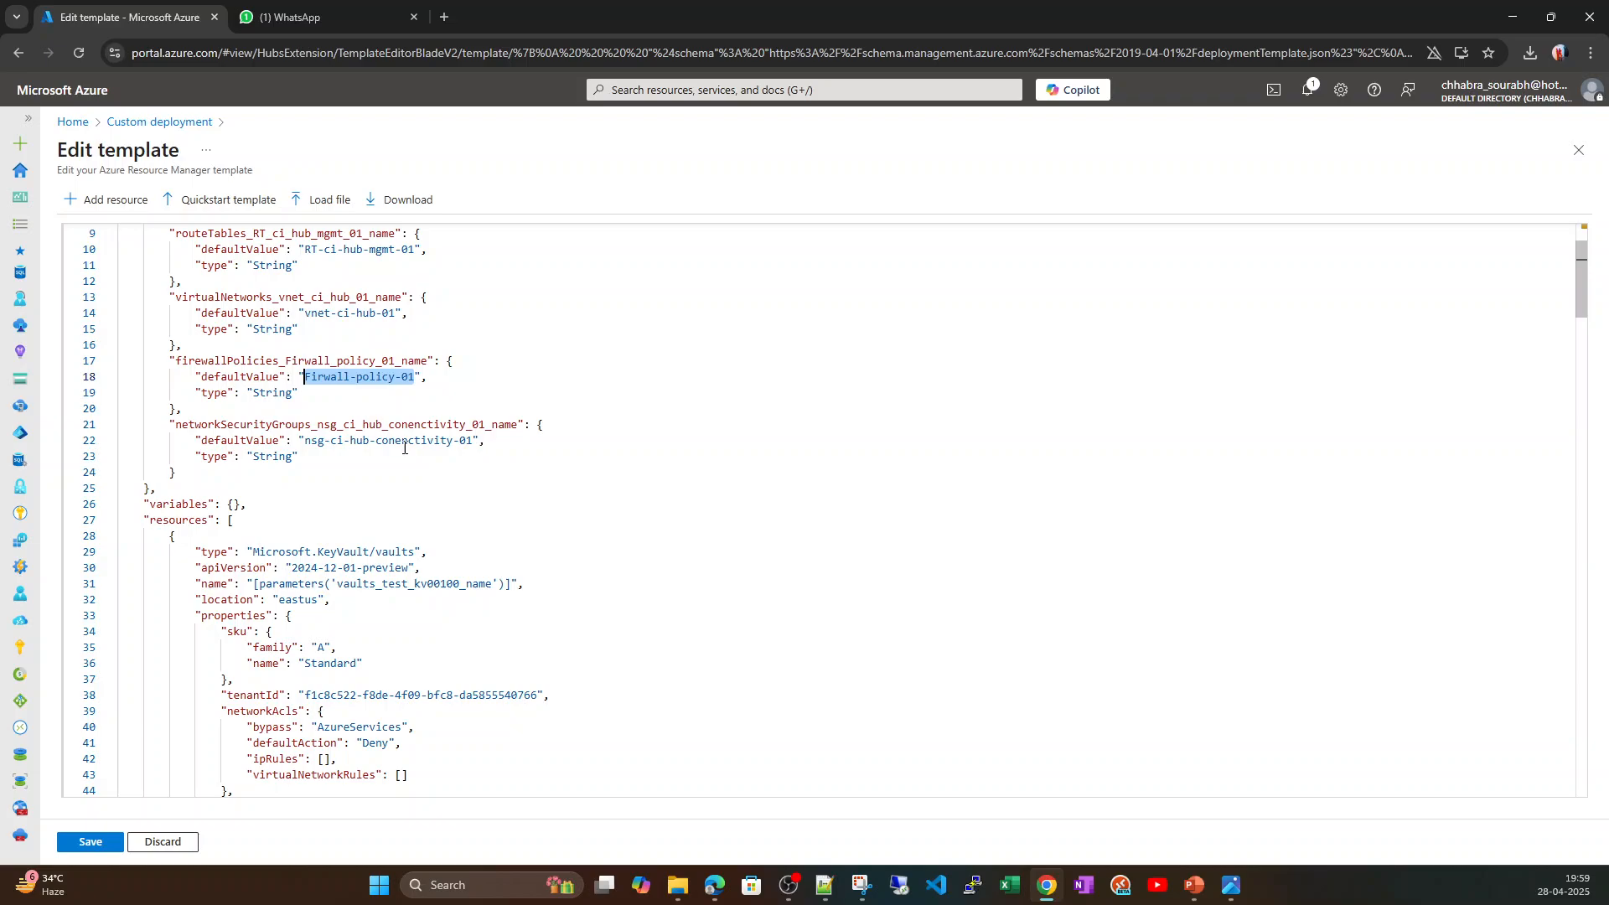
scroll(526, 478, "down", 1)
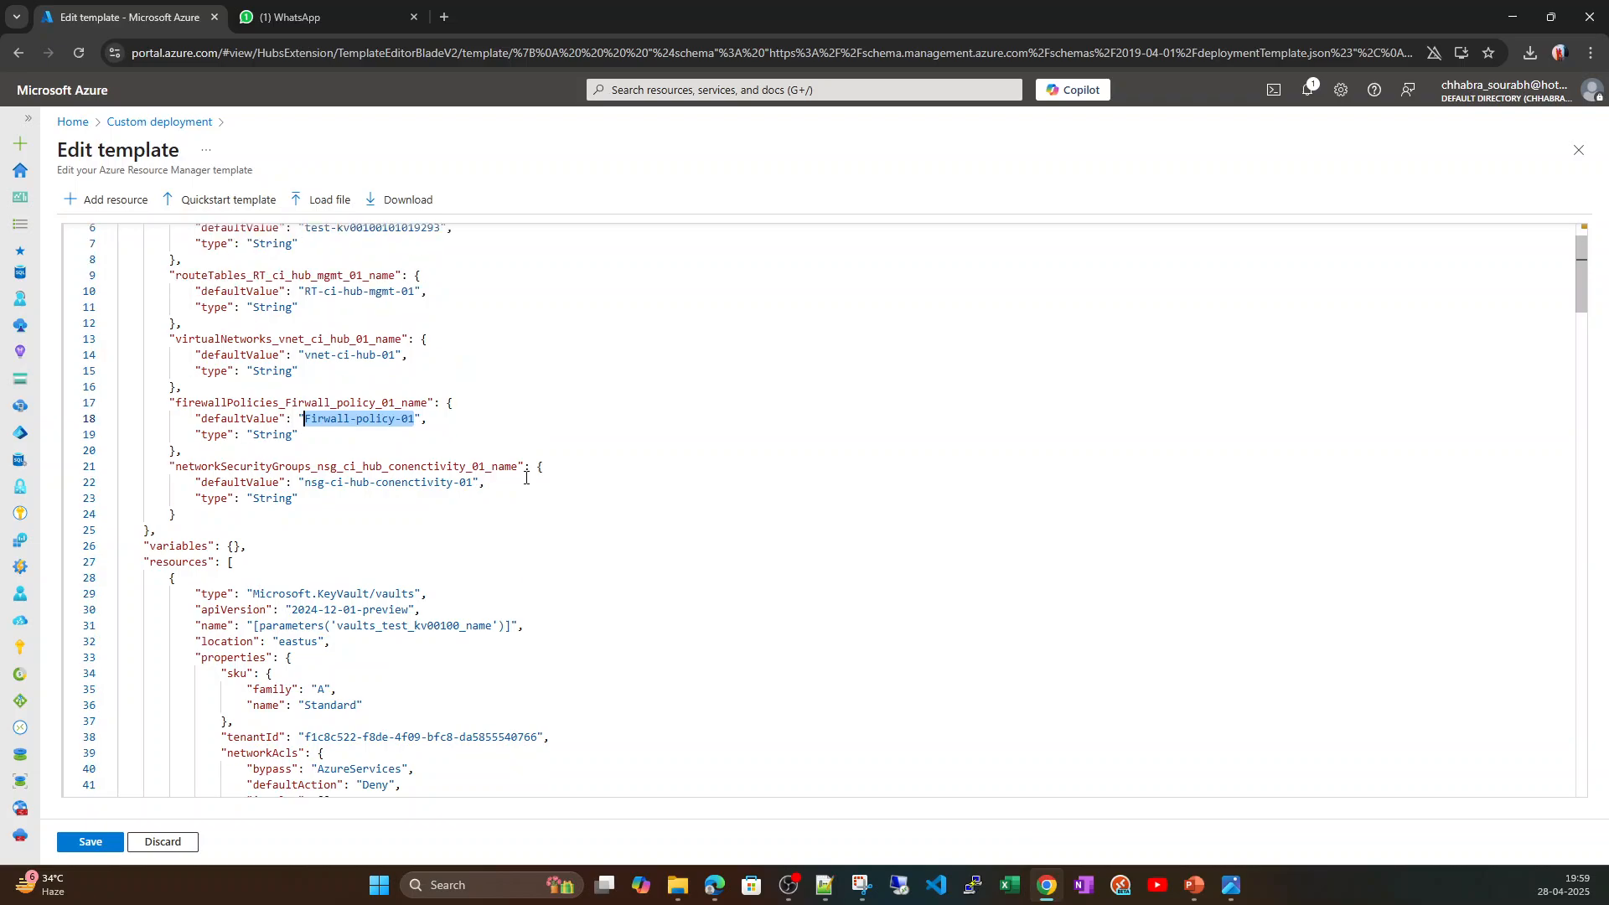
left_click_drag(537, 653, 228, 653)
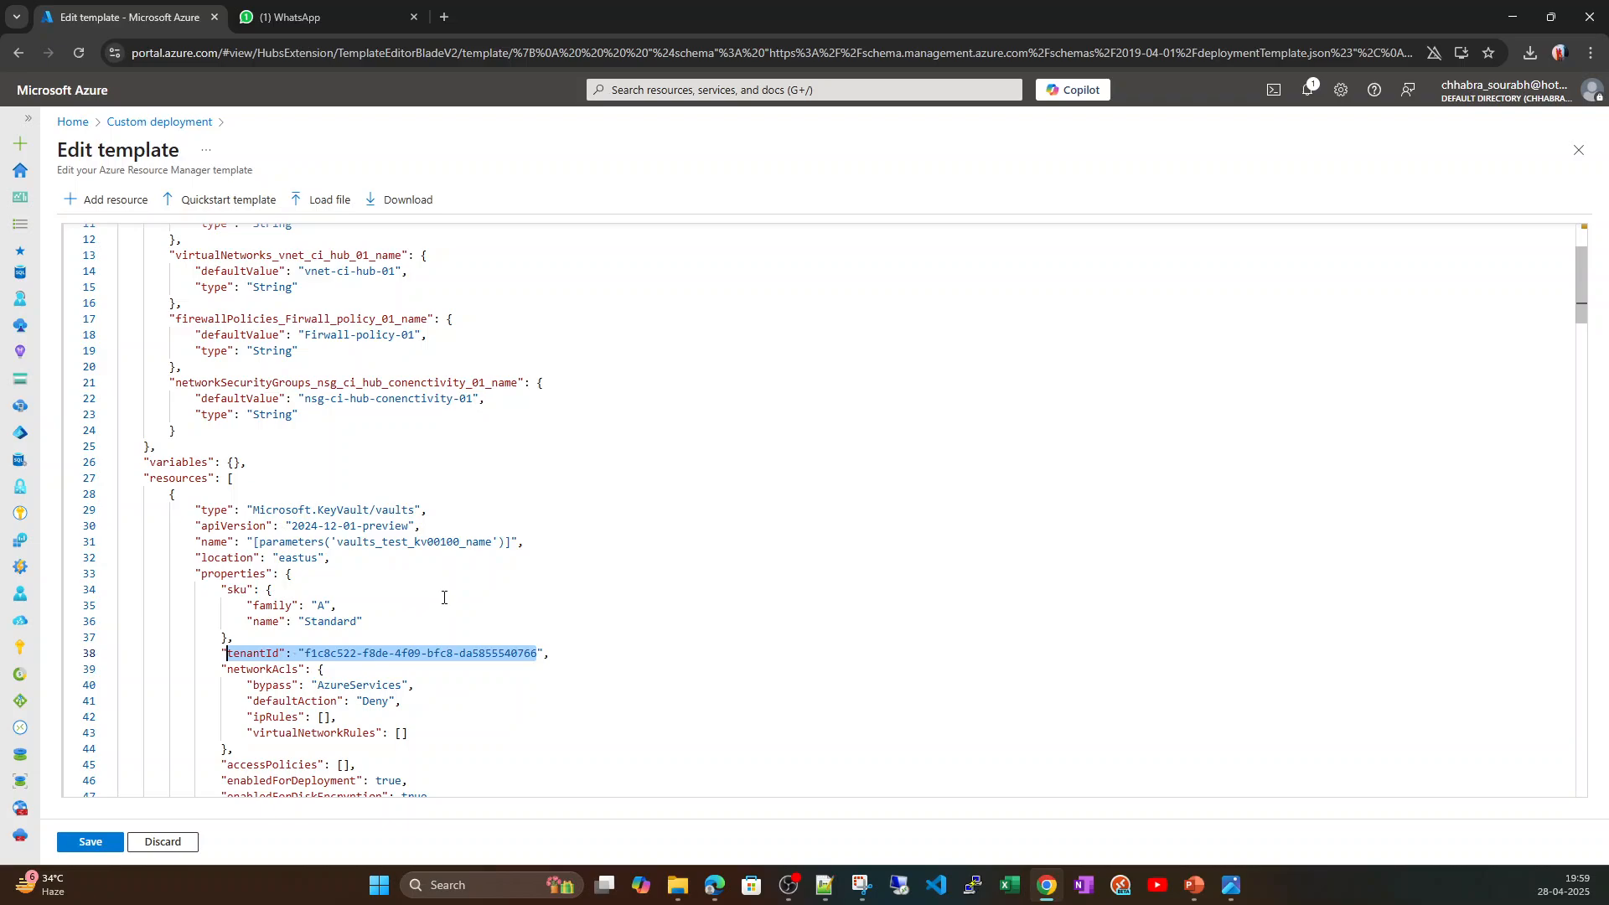
scroll(444, 598, "down", 3)
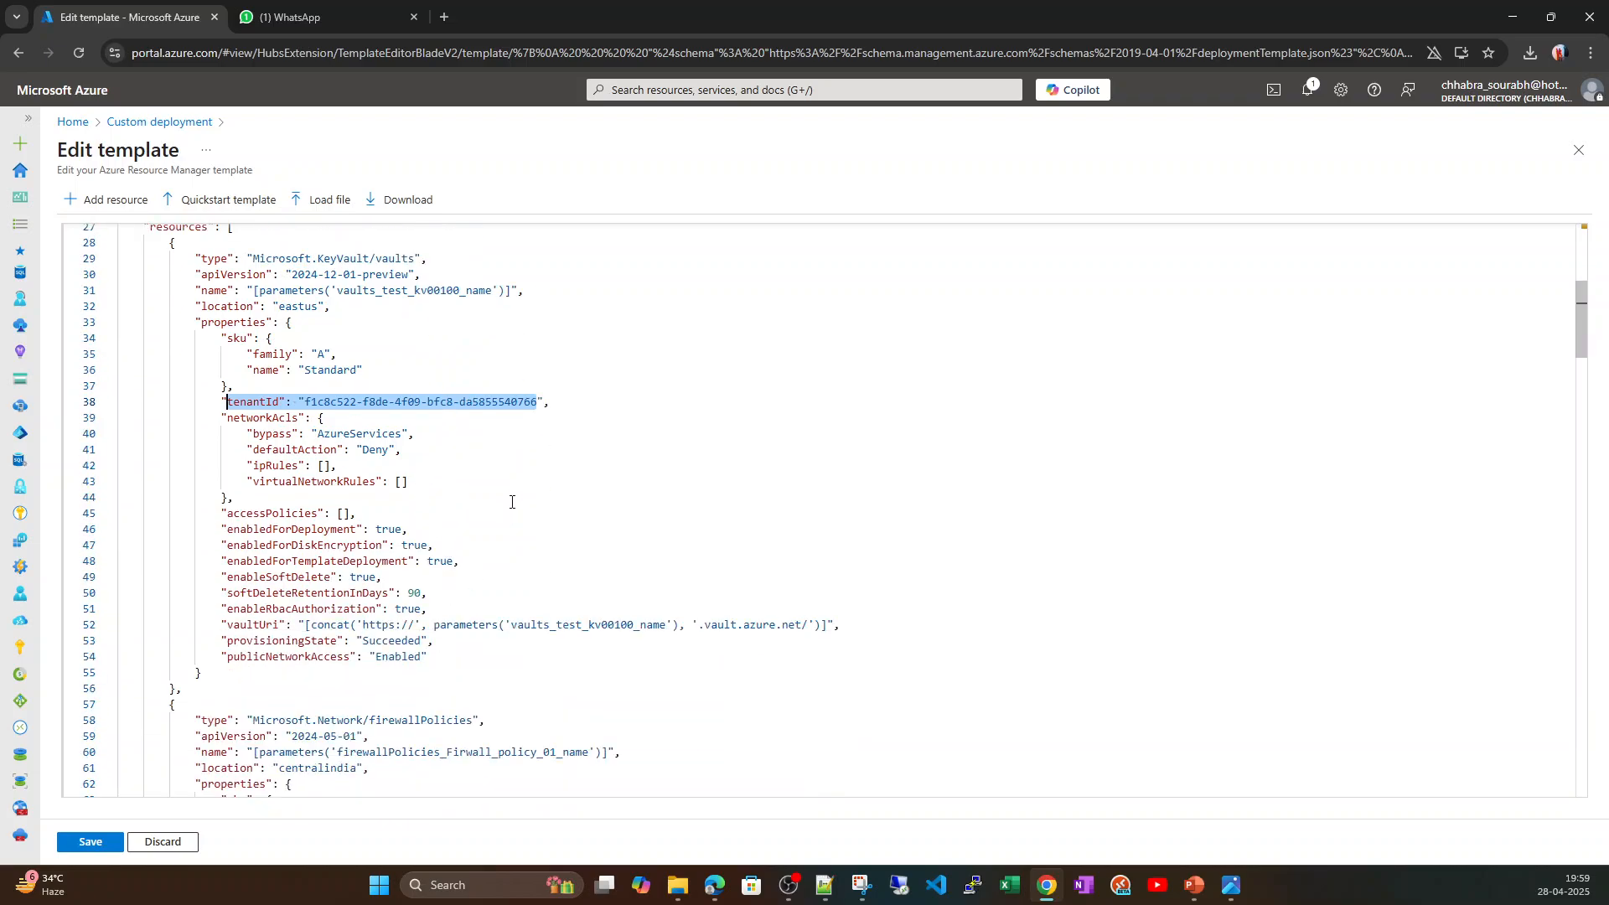
left_click(545, 453)
left_click_drag(537, 402, 309, 402)
scroll(490, 531, "up", 5)
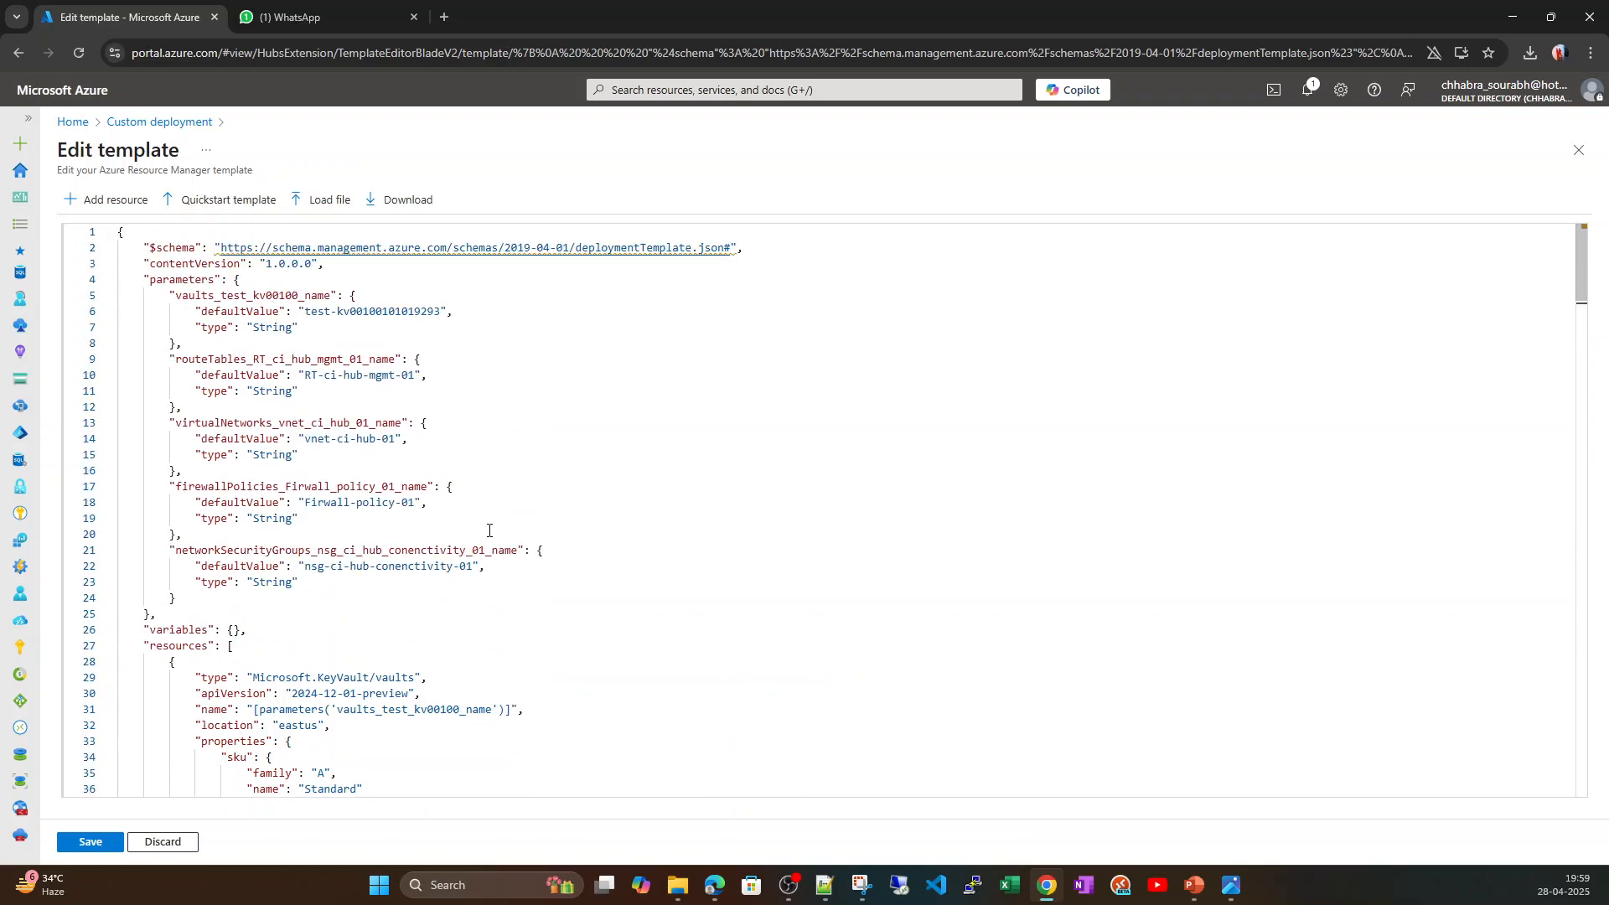
Save the edited template and select the personal Pay-AS-YOU-GO subscription for the custom deployment.
left_click(94, 842)
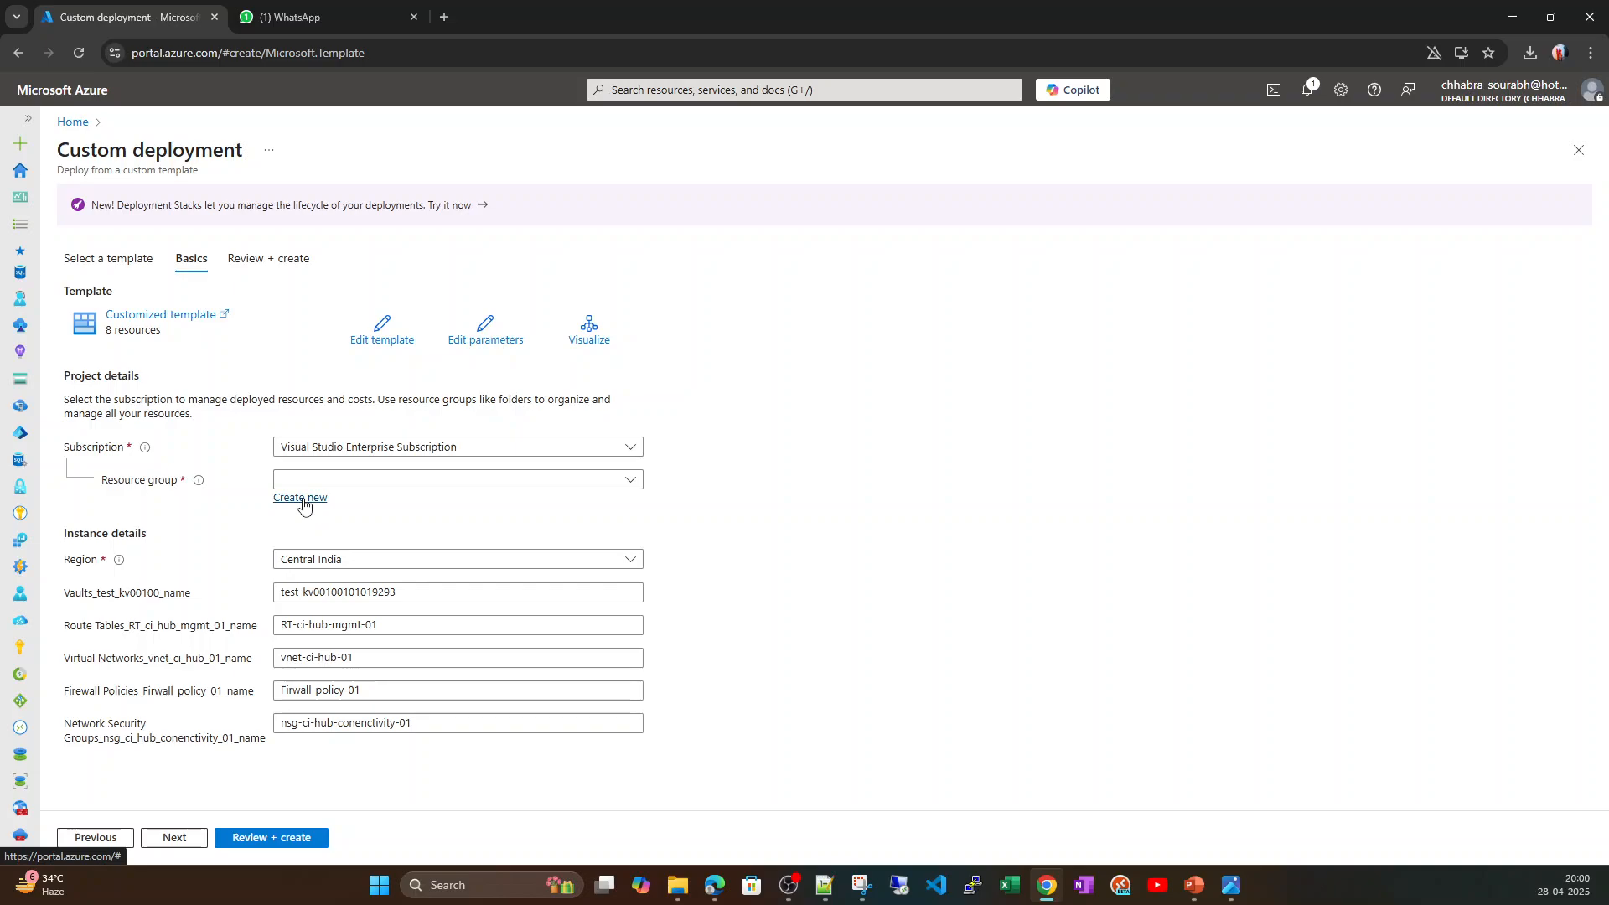
left_click(373, 452)
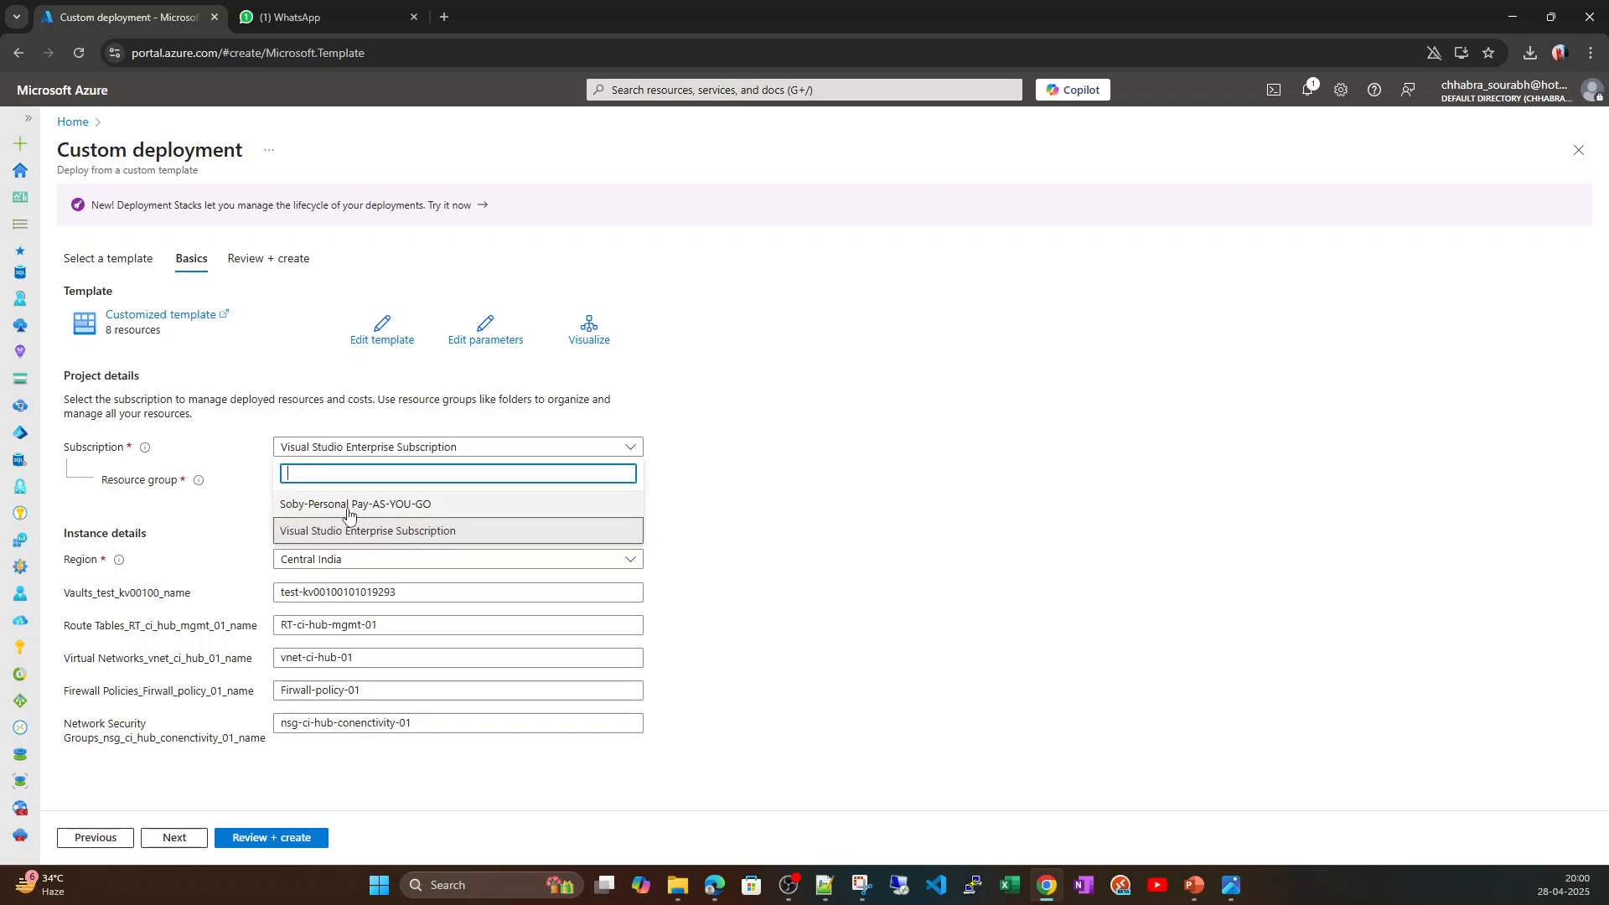
left_click(424, 507)
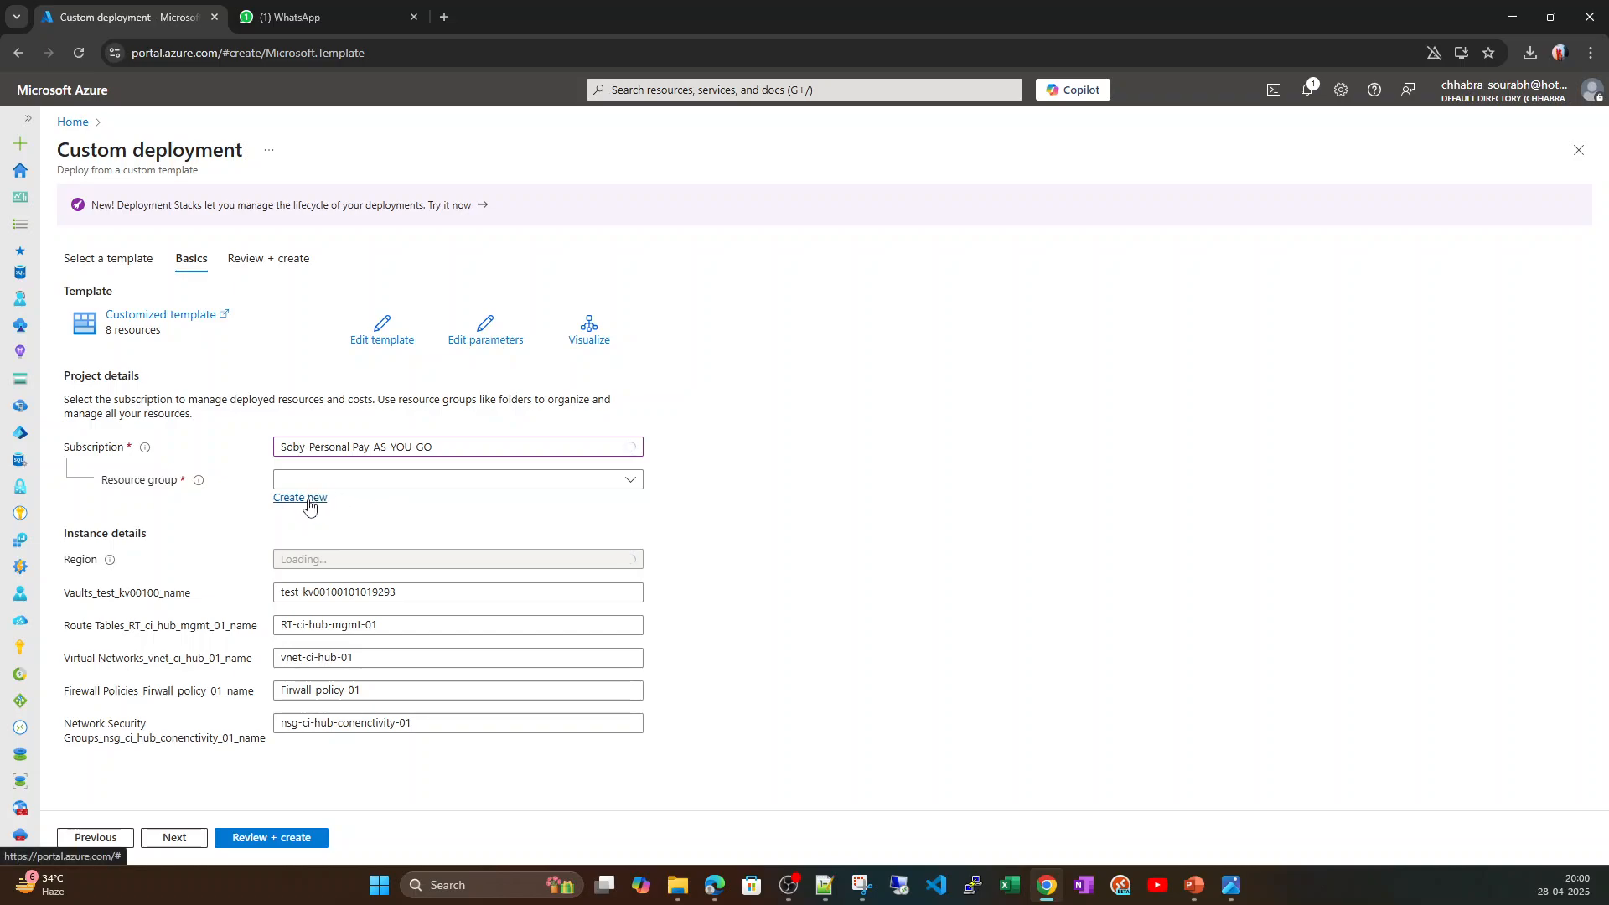
Create a new resource group named rg-test-template-nat-01 for the deployment.
left_click(308, 499)
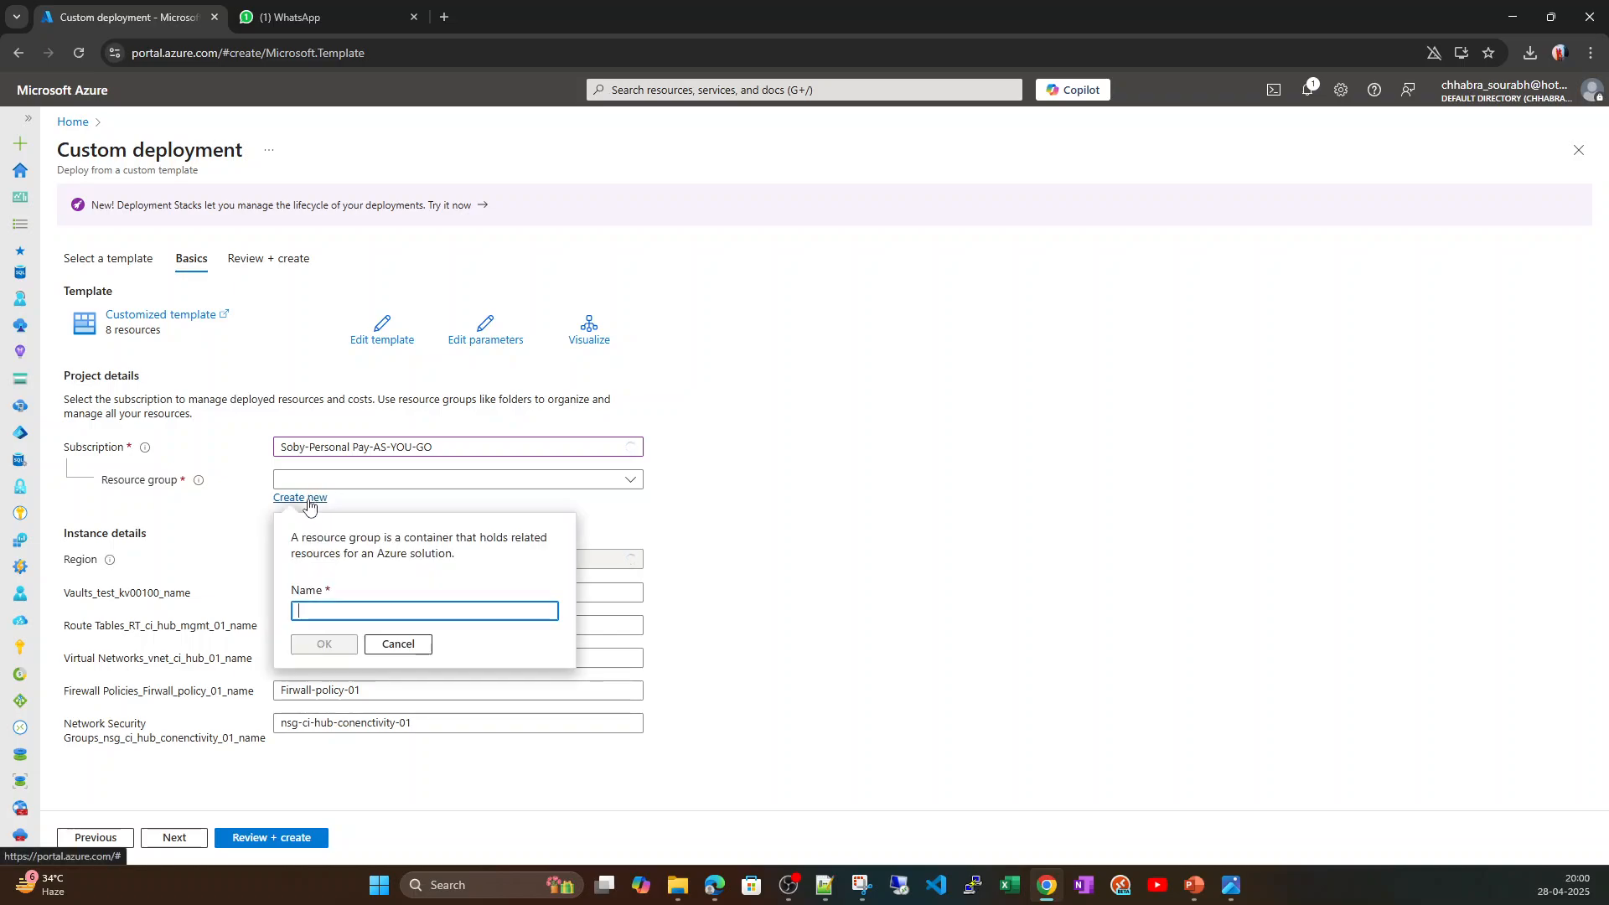
left_click(379, 616)
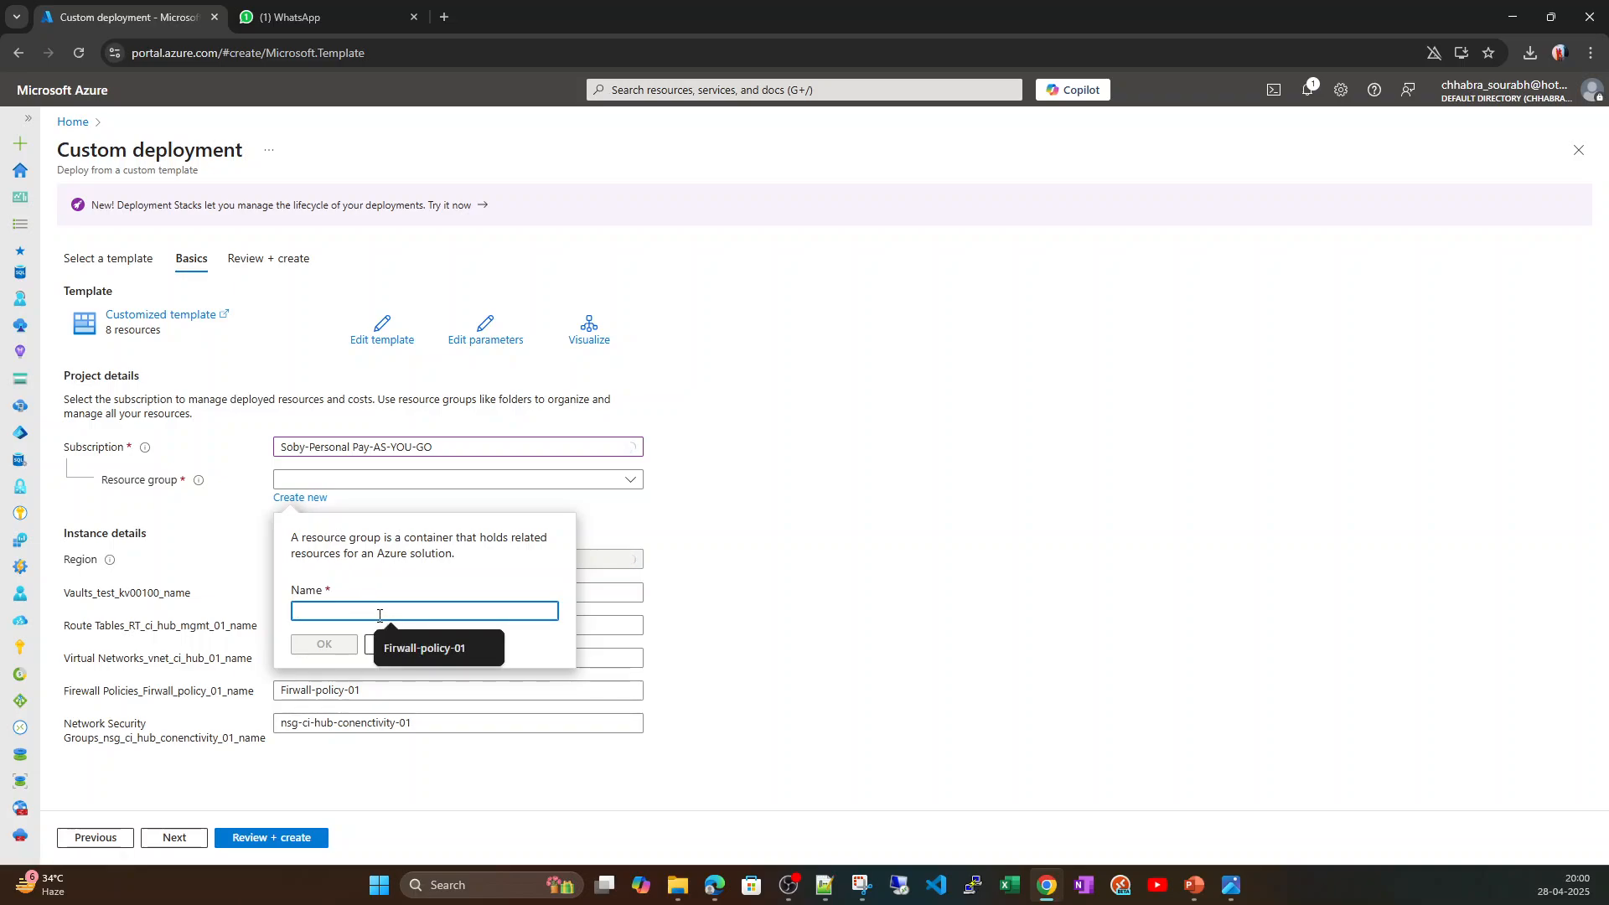
type("rg-tes")
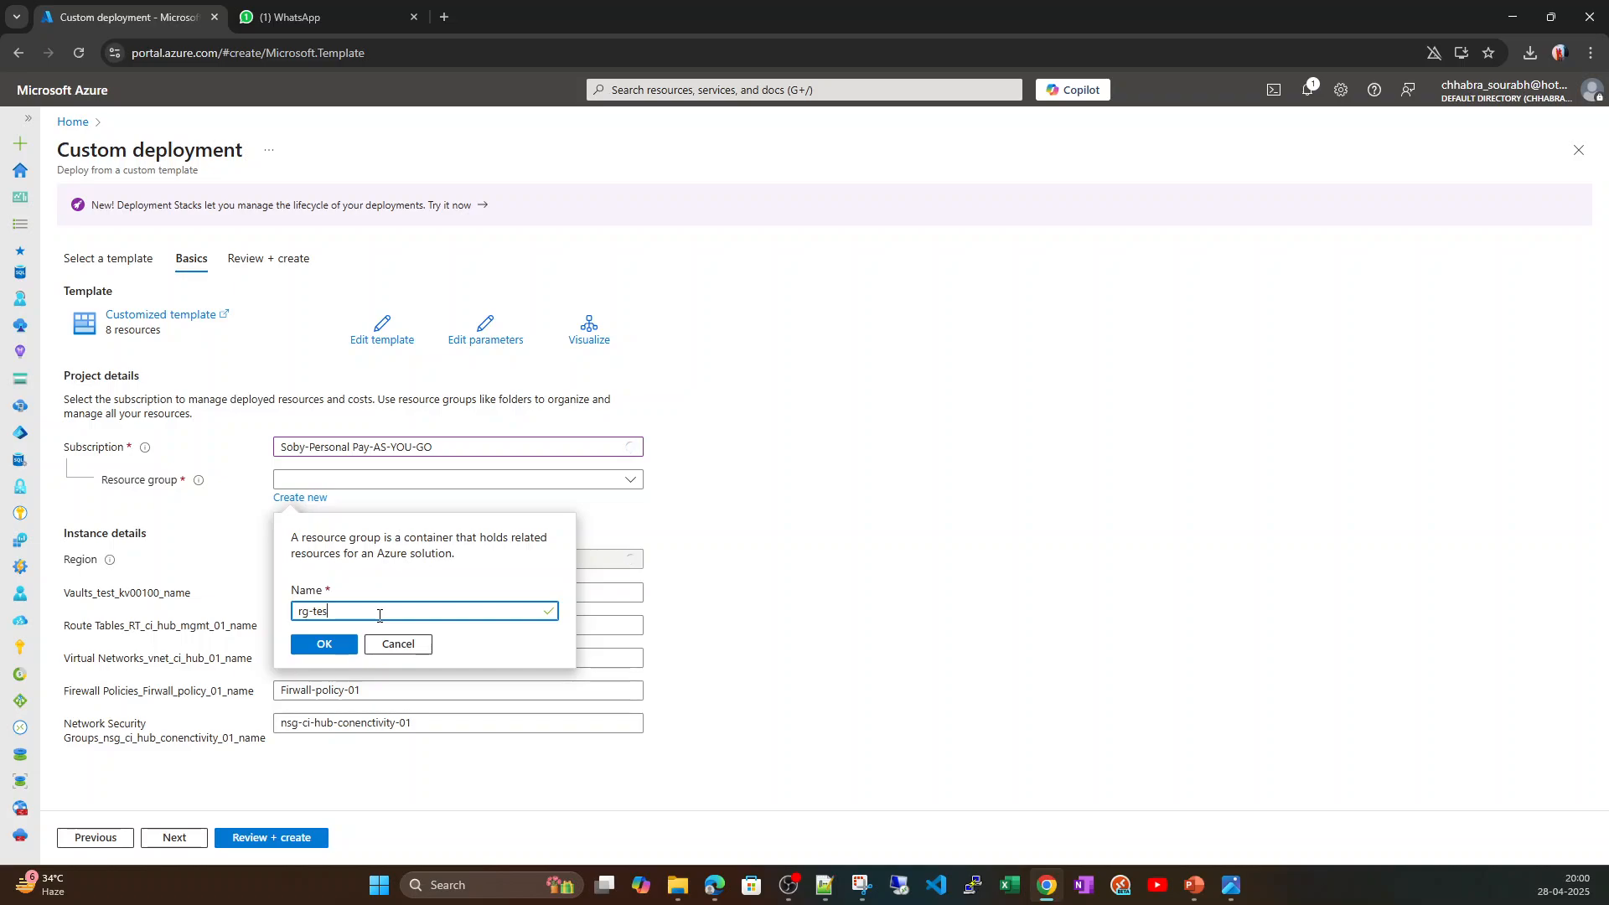
type("t-template")
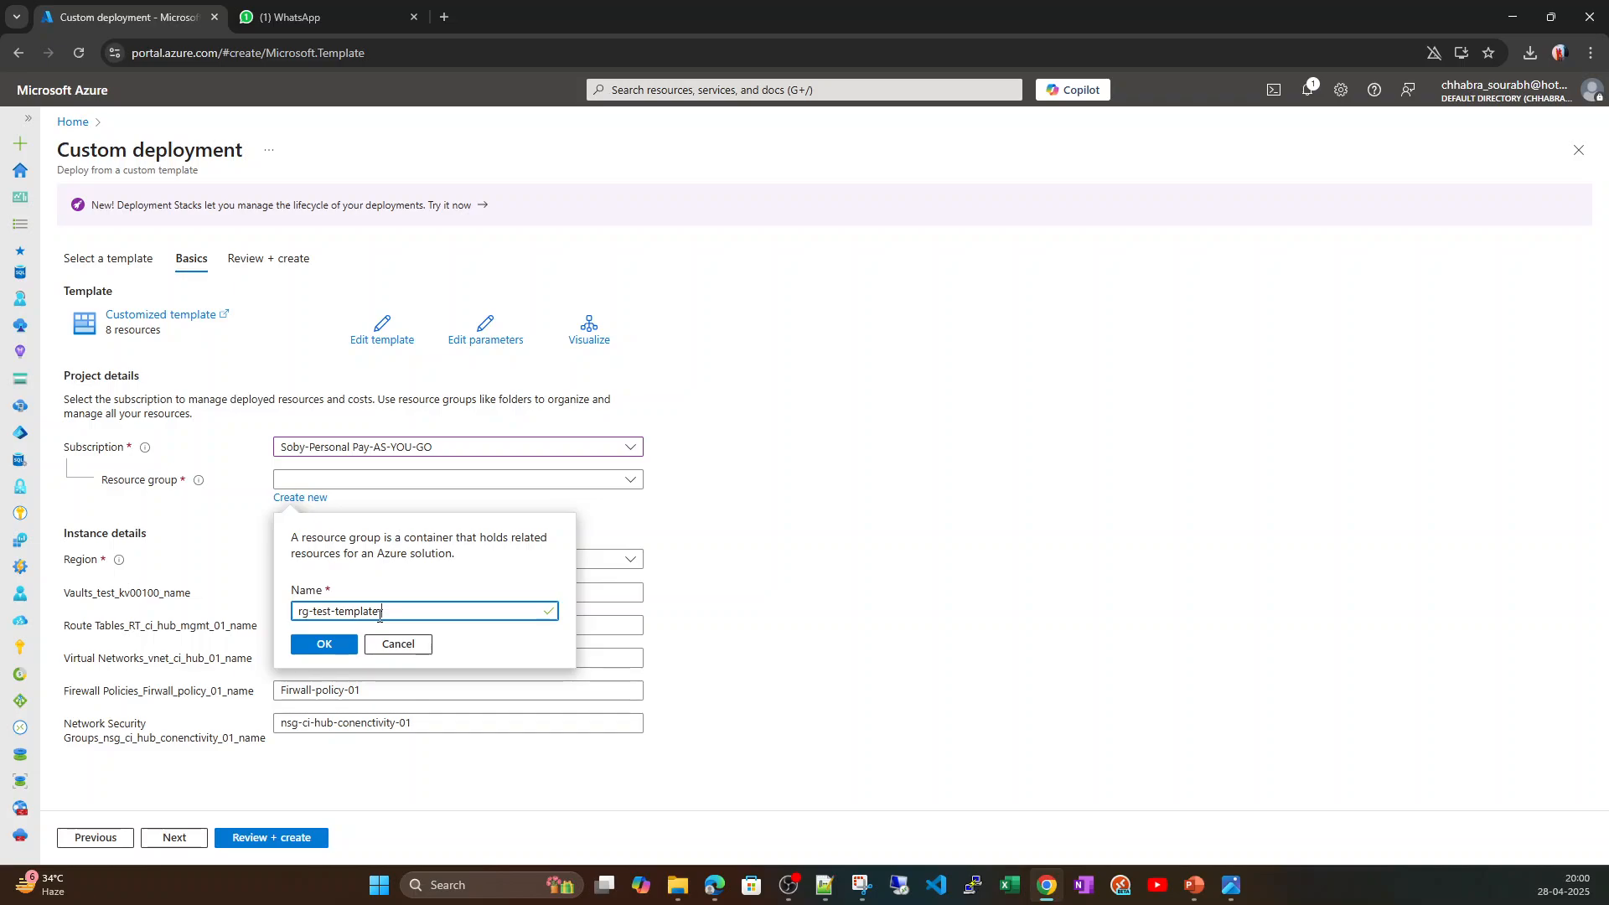
type("mat-01")
left_click(336, 646)
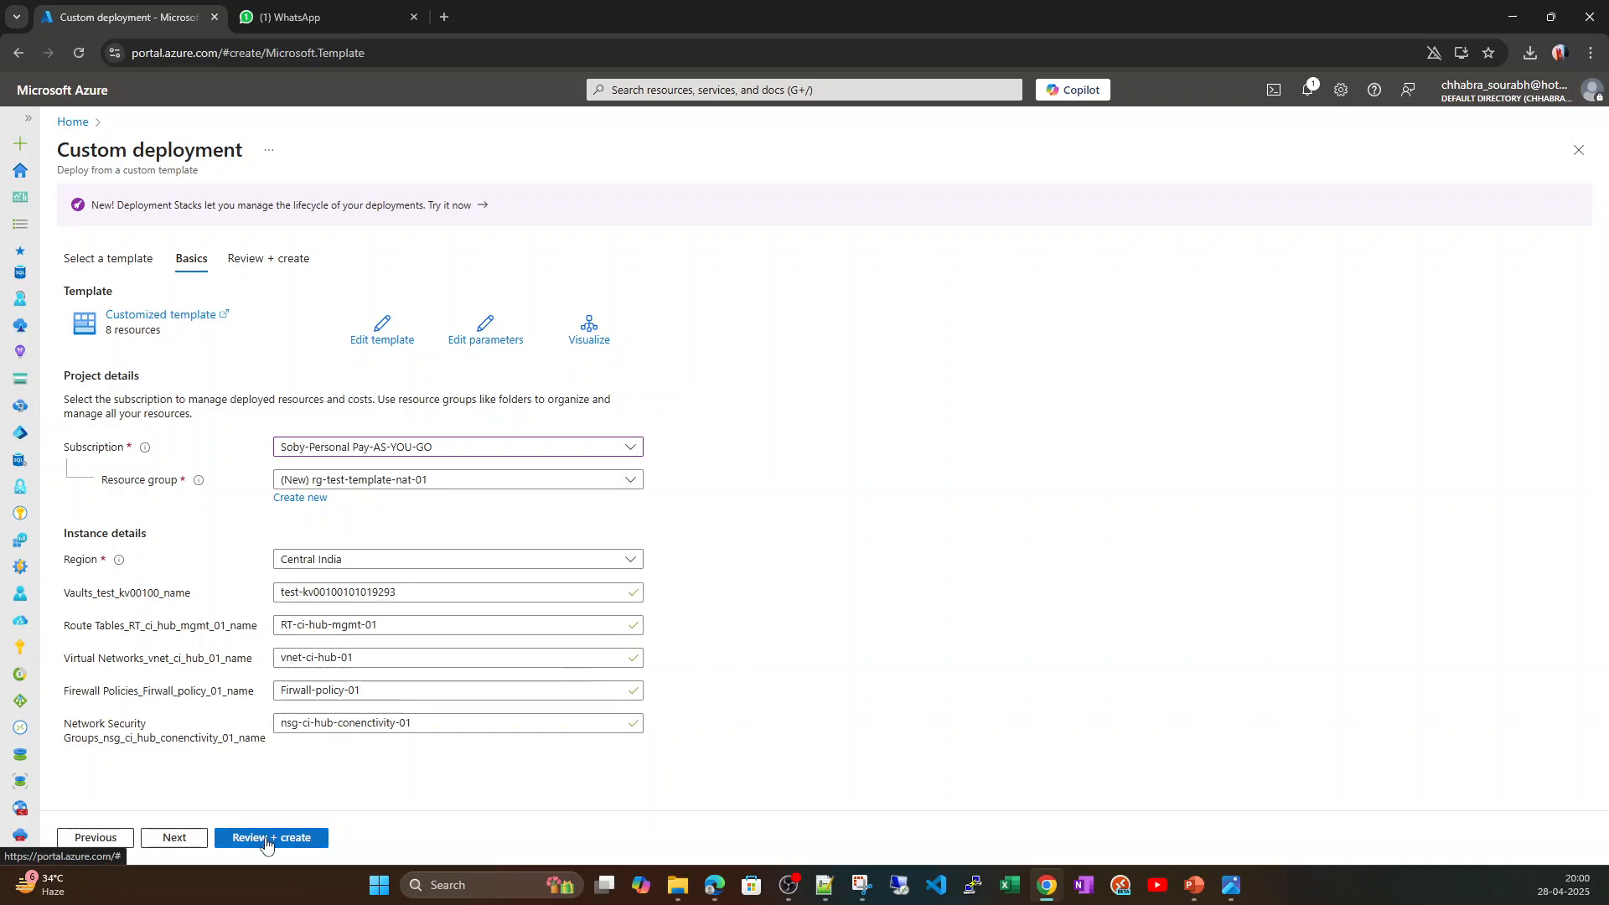
Proceed through the review to create the custom deployment, and check the type and status of each resource in its deployment details.
left_click(174, 840)
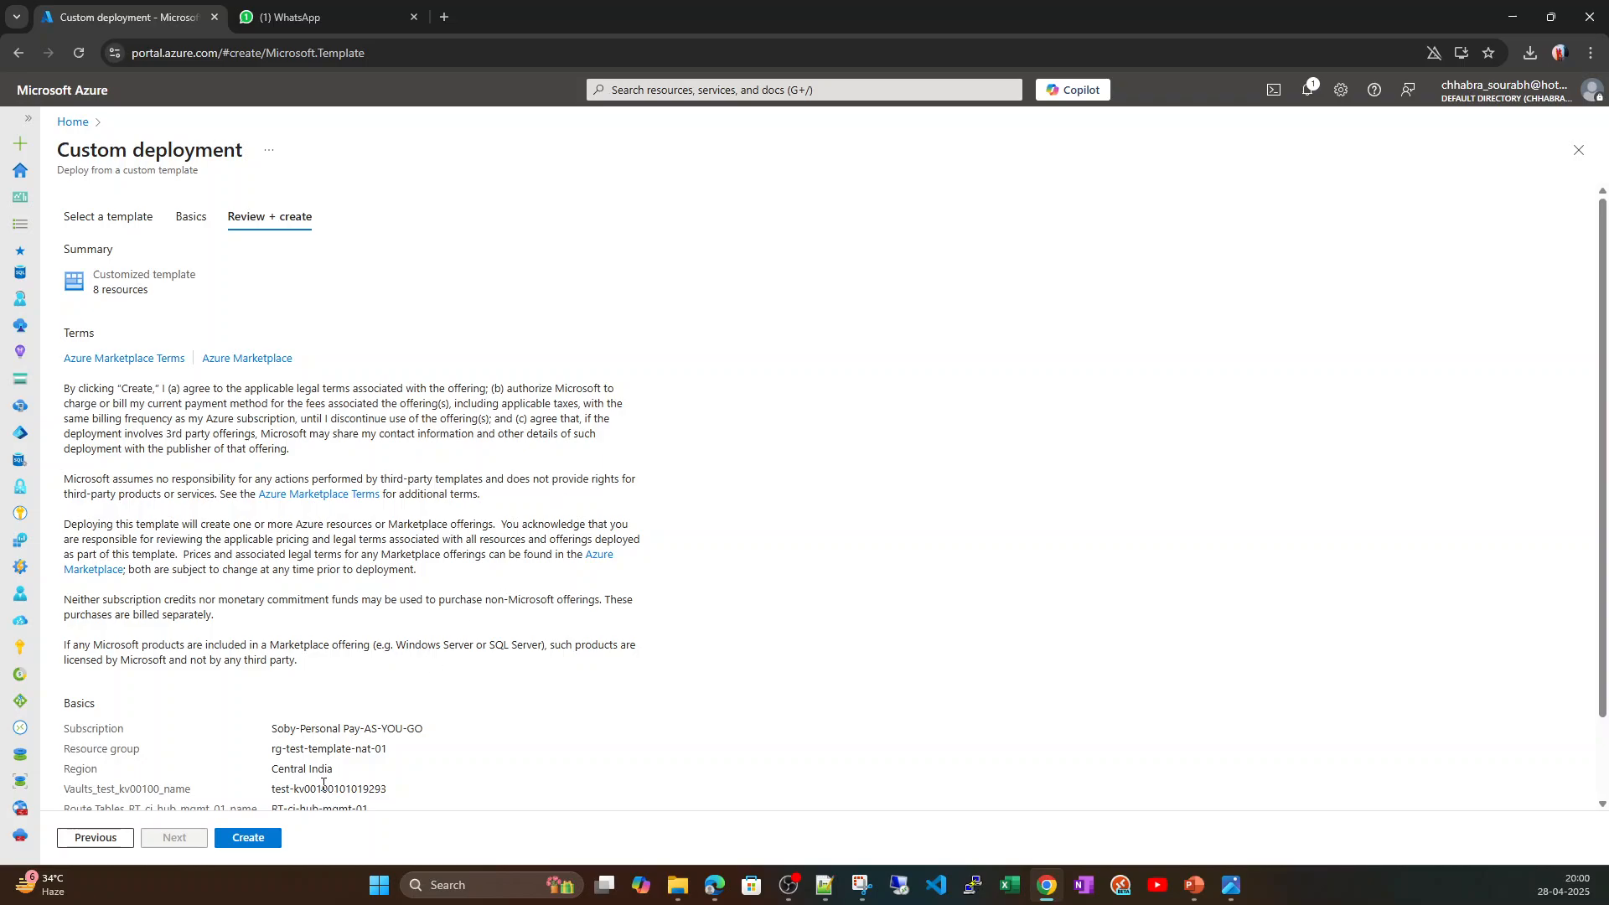
left_click(247, 840)
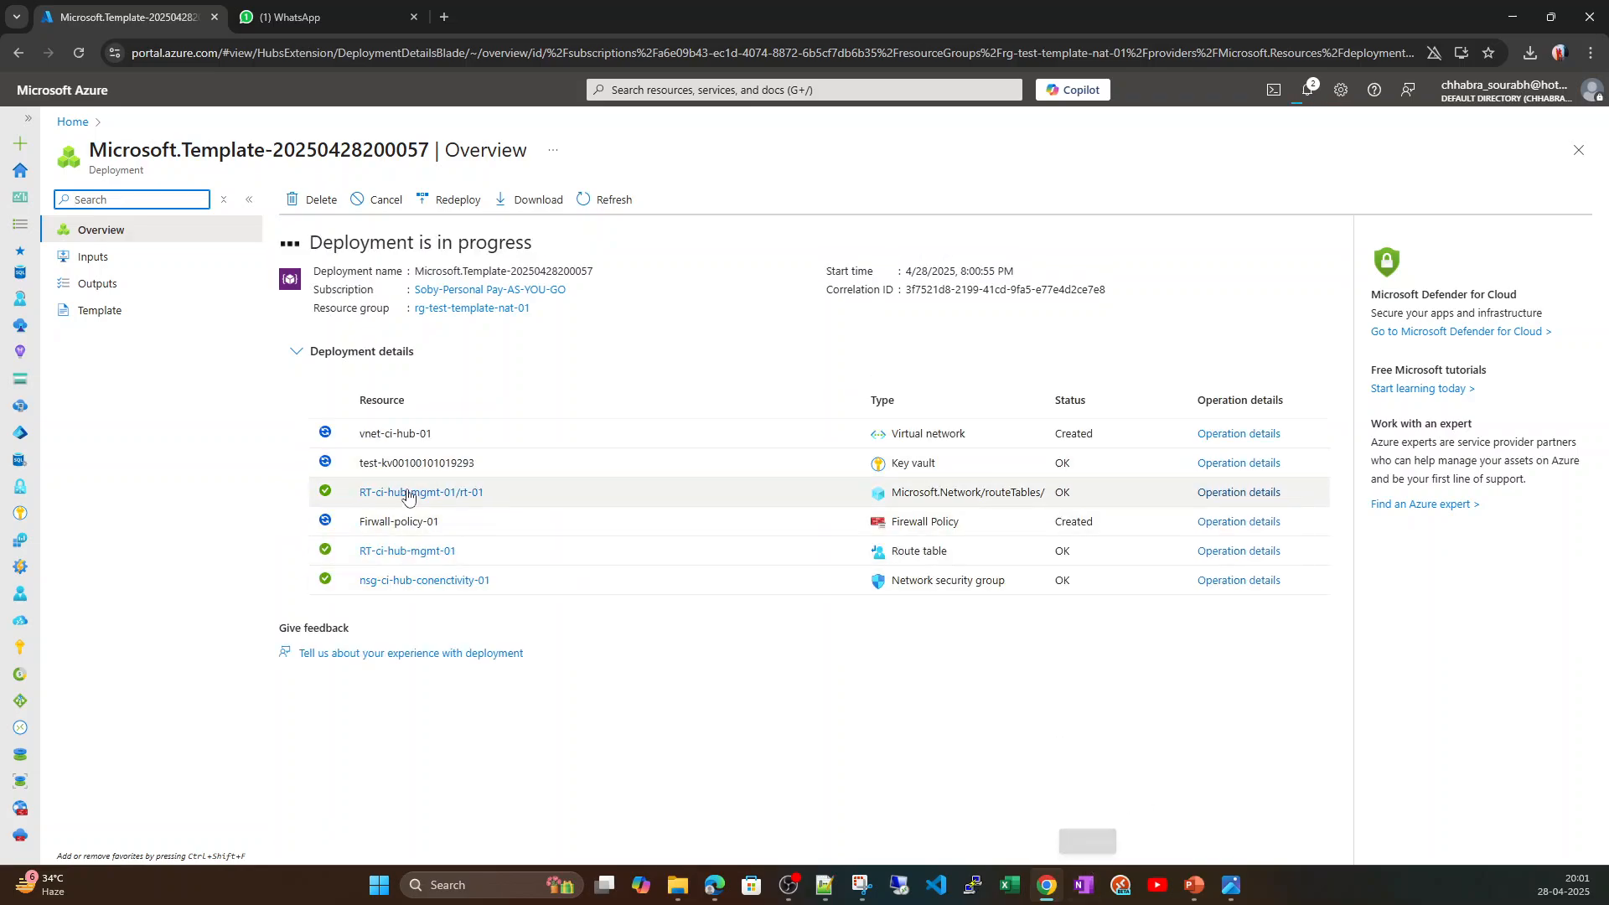
left_click_drag(1066, 493, 890, 495)
left_click_drag(1101, 562, 830, 564)
left_click_drag(1081, 593, 833, 596)
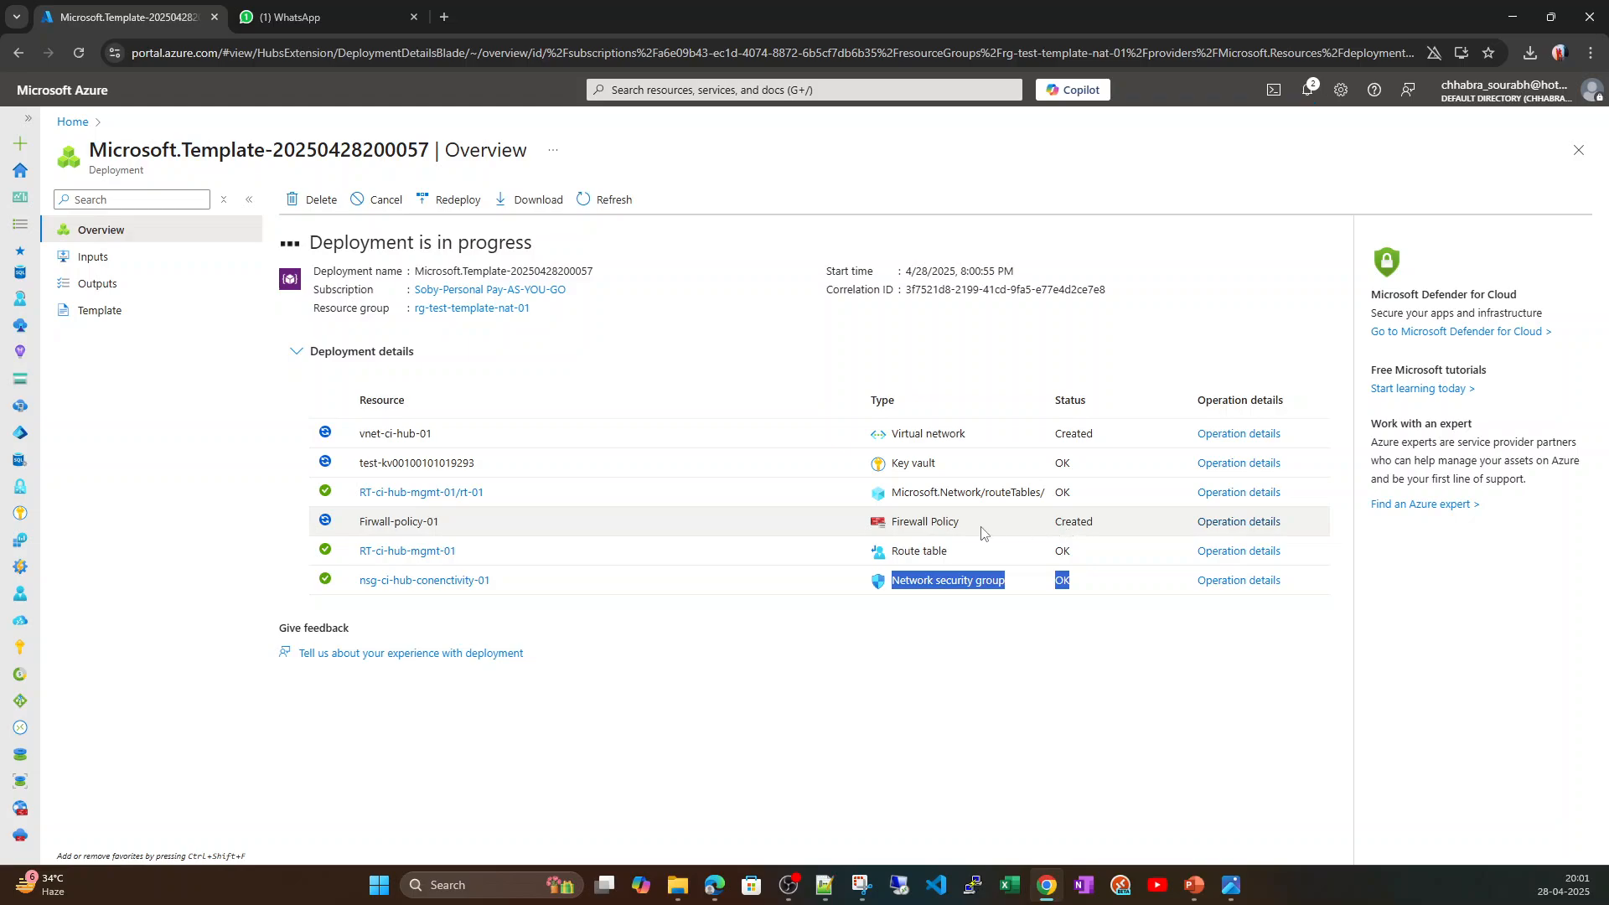
left_click_drag(1108, 529, 922, 525)
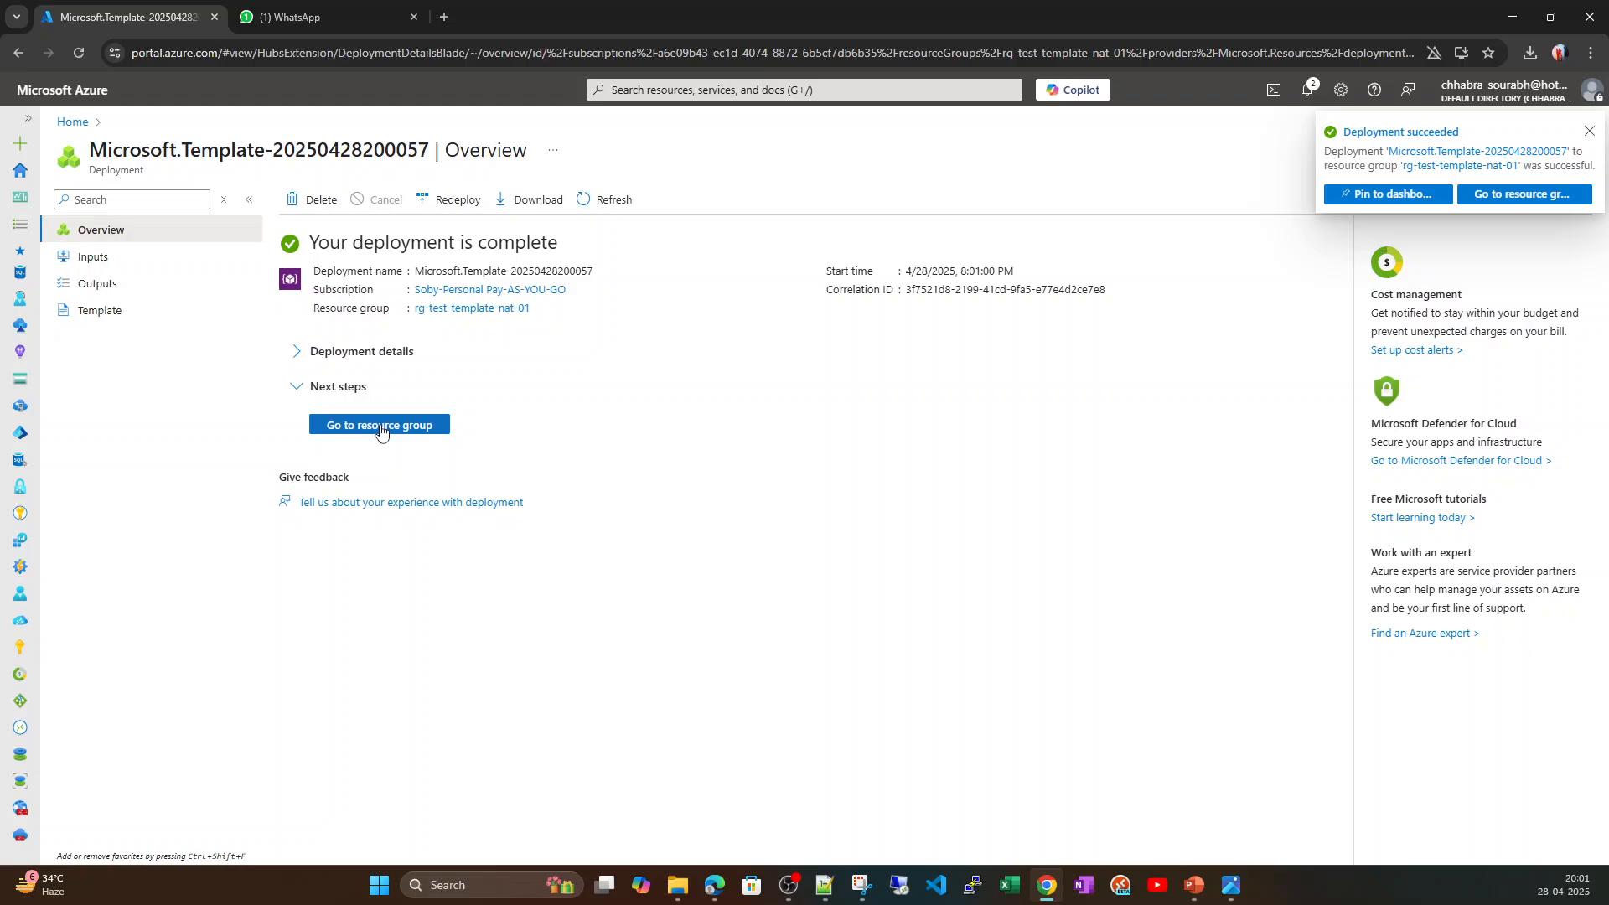
Inspect the resources deployed in the rg-test-template-nat-01 resource group and return to the portal home page.
left_click(379, 426)
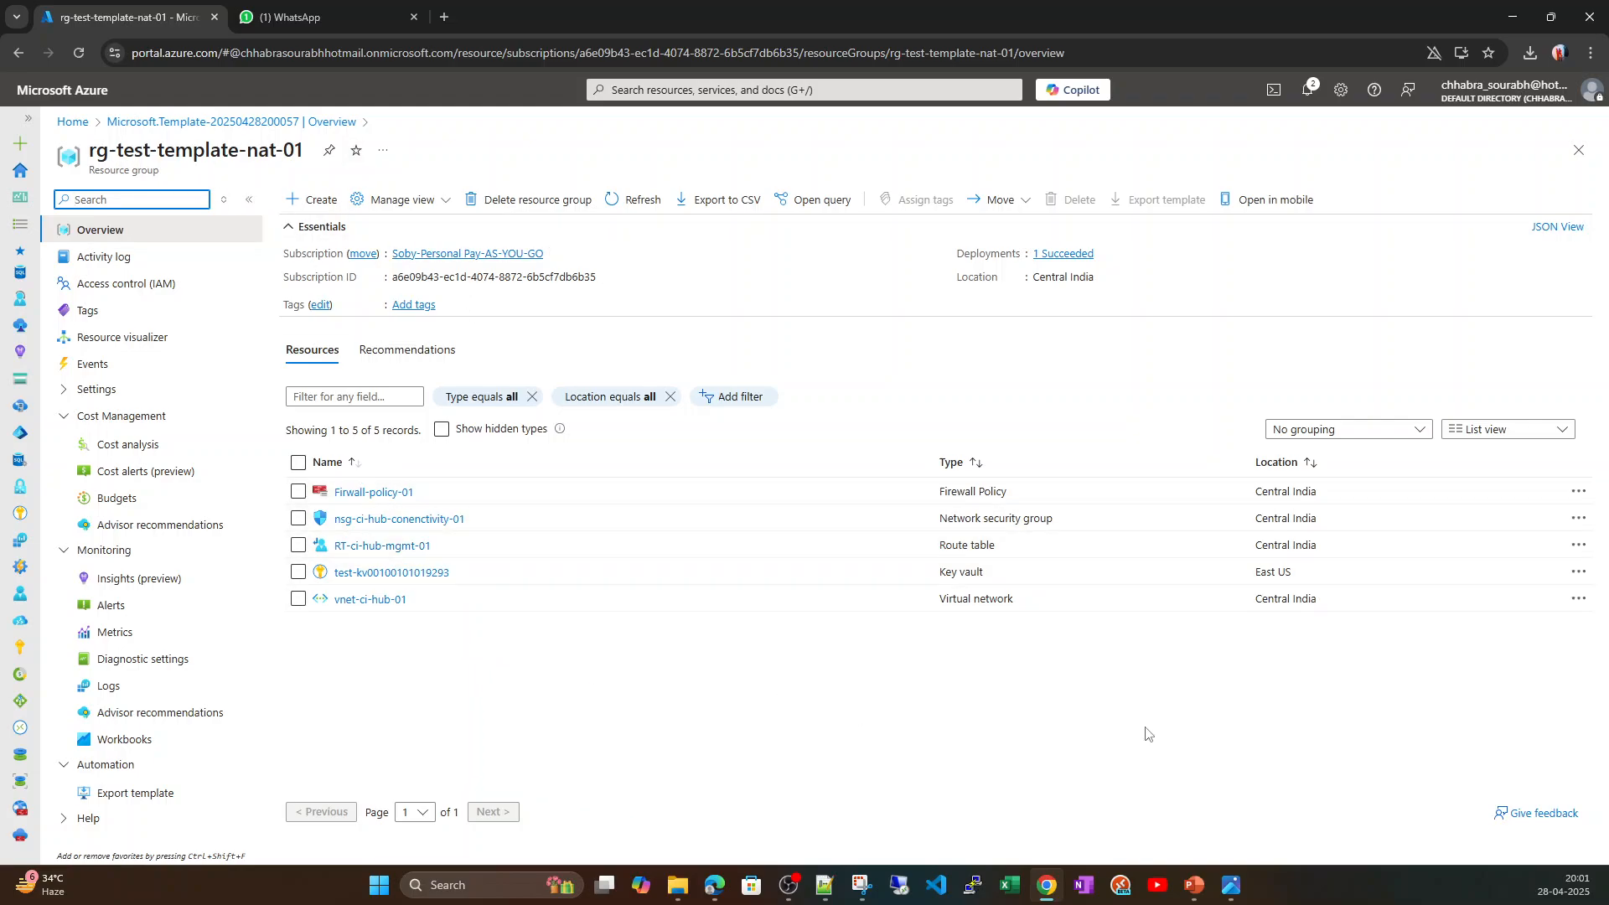
left_click_drag(1347, 668, 527, 308)
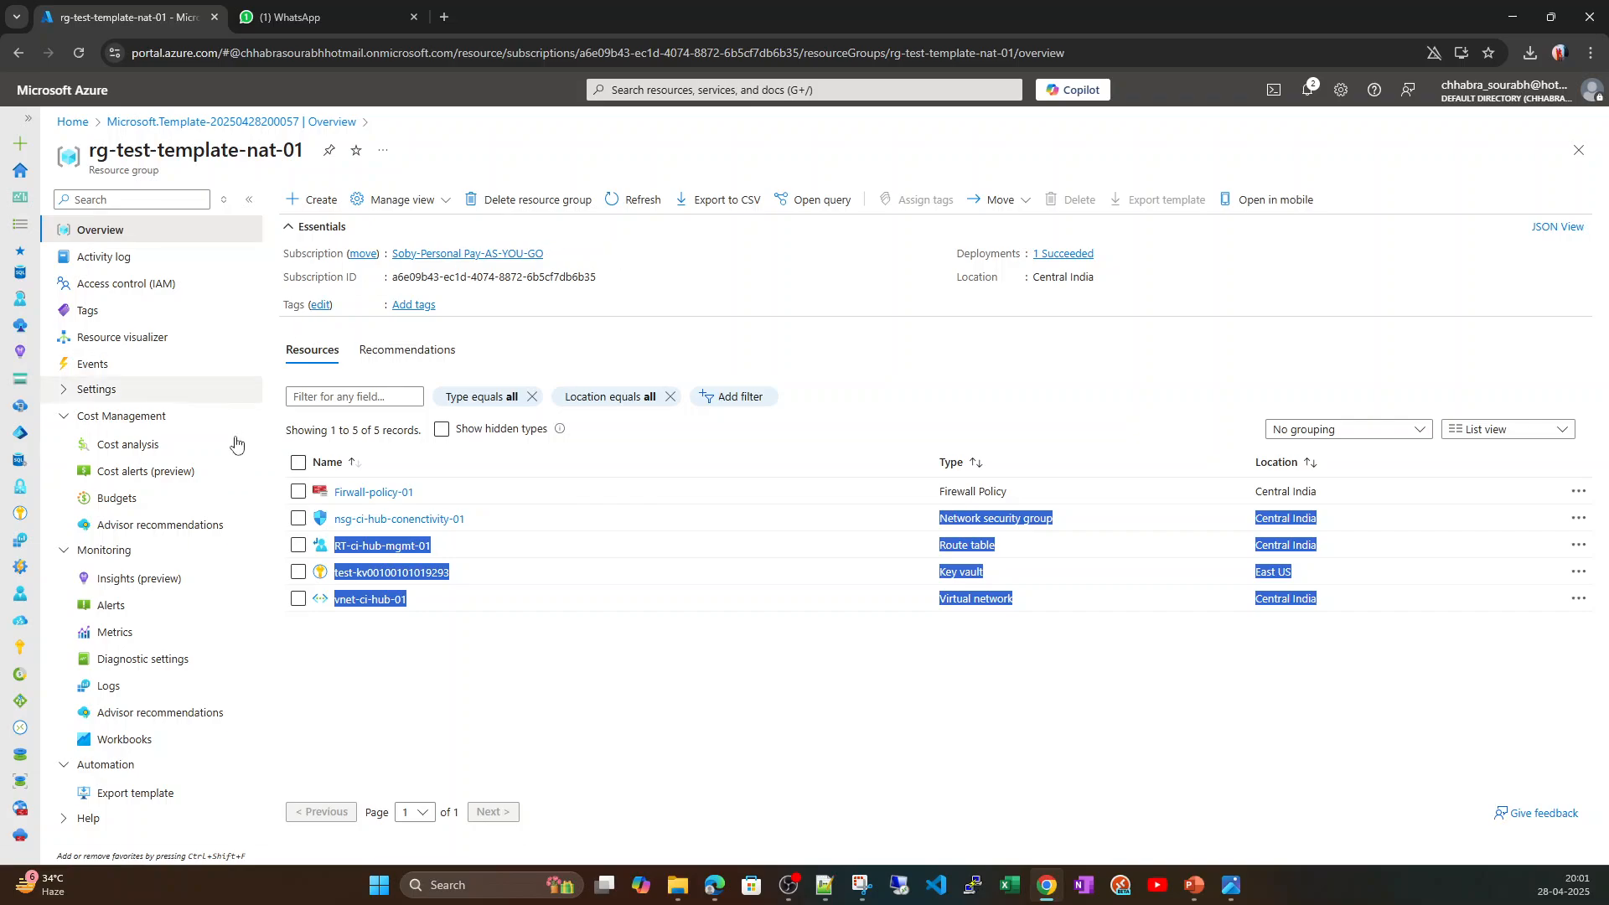
left_click(514, 652)
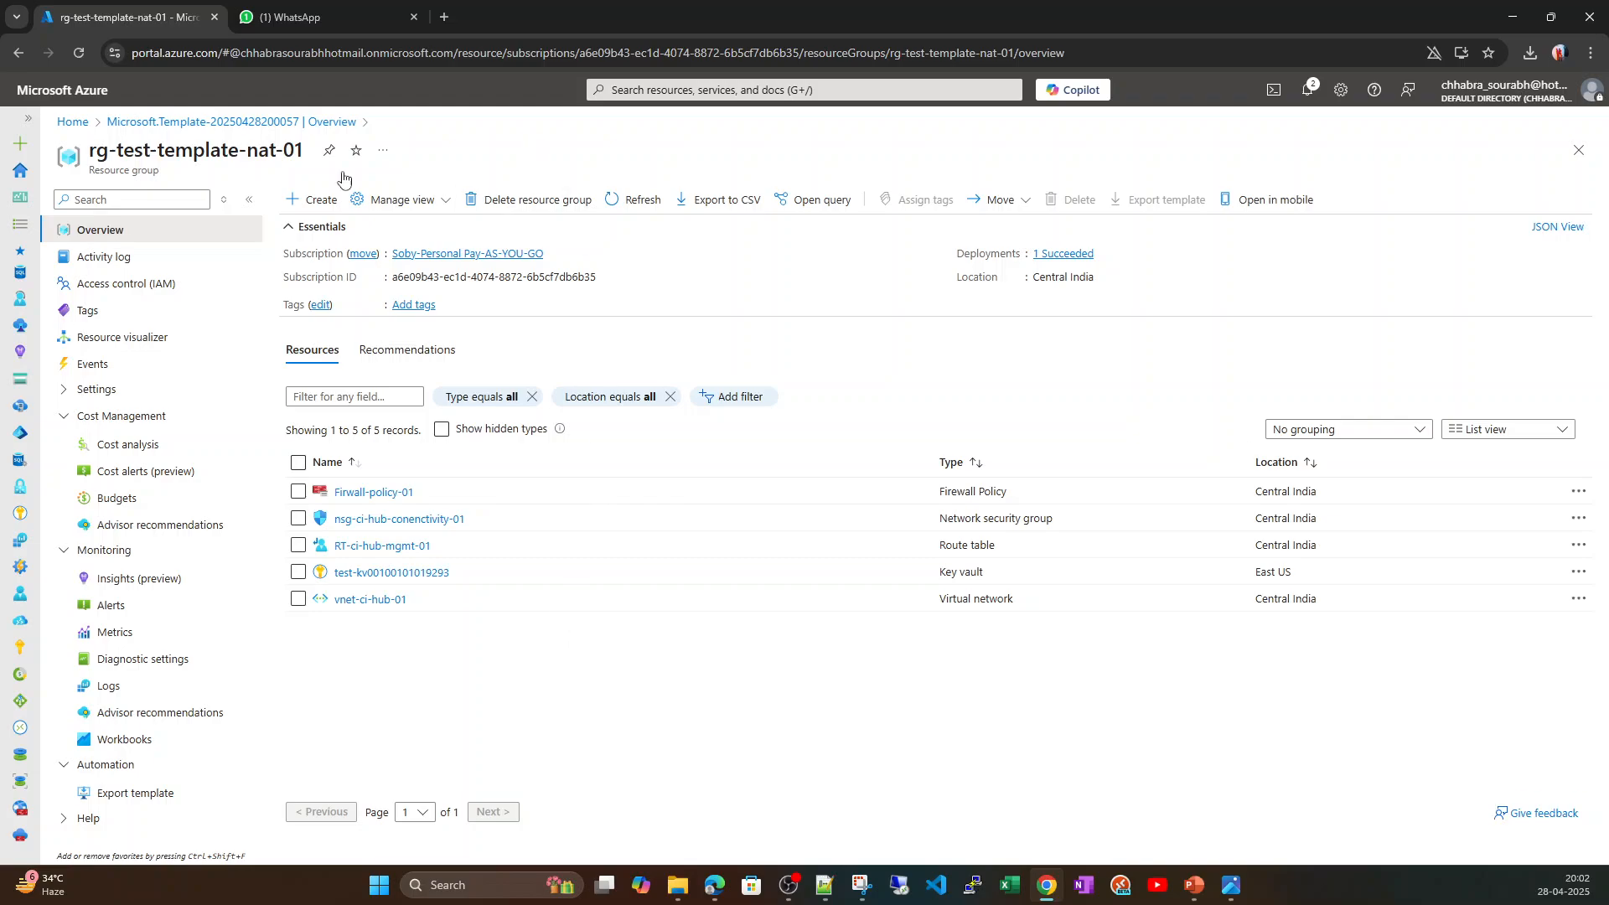
left_click(71, 126)
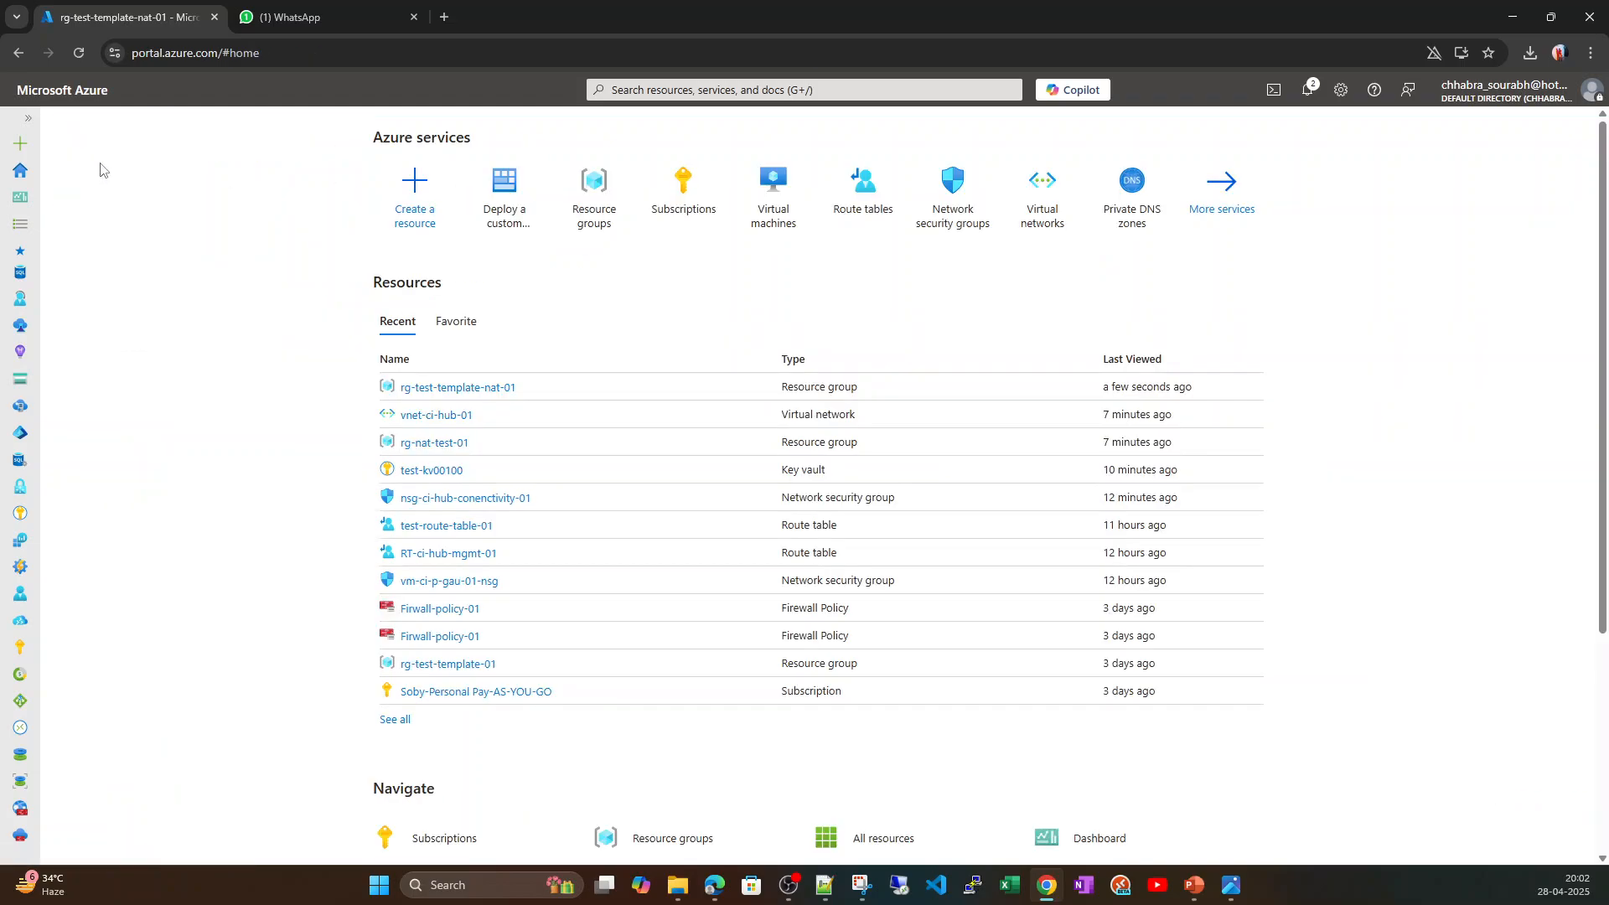